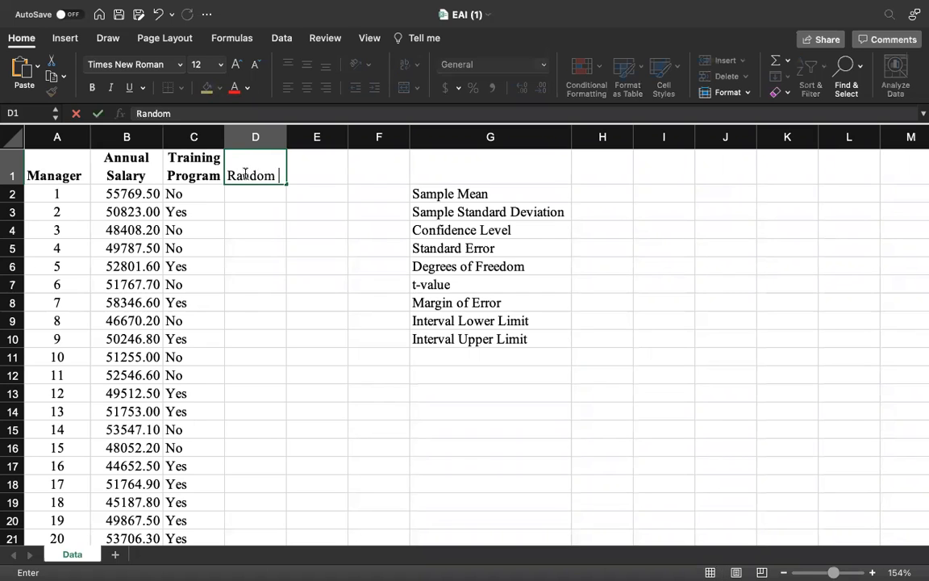
- Enter the column header "Random Numbers" in cell D1 and make it bold
text(Numbers)
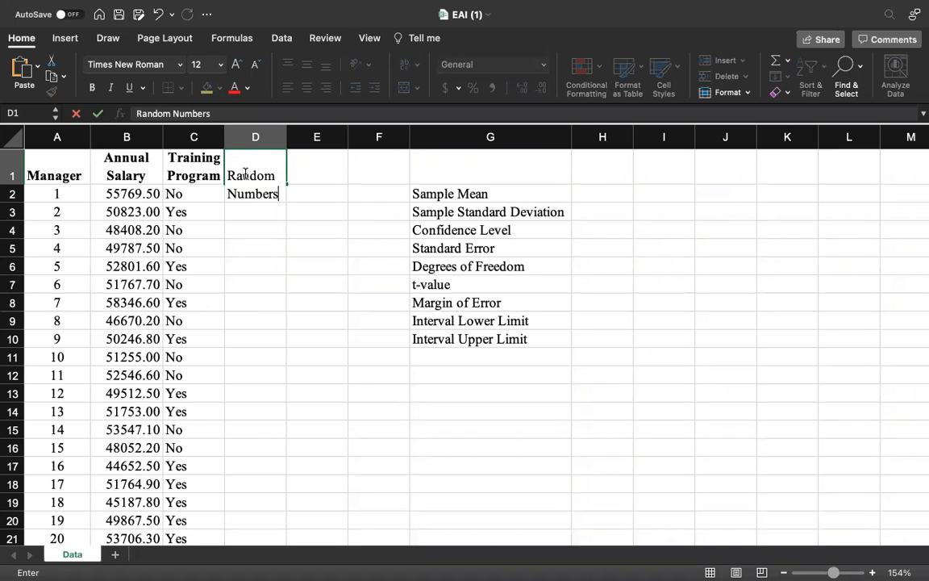
key(Return)
click(245, 174)
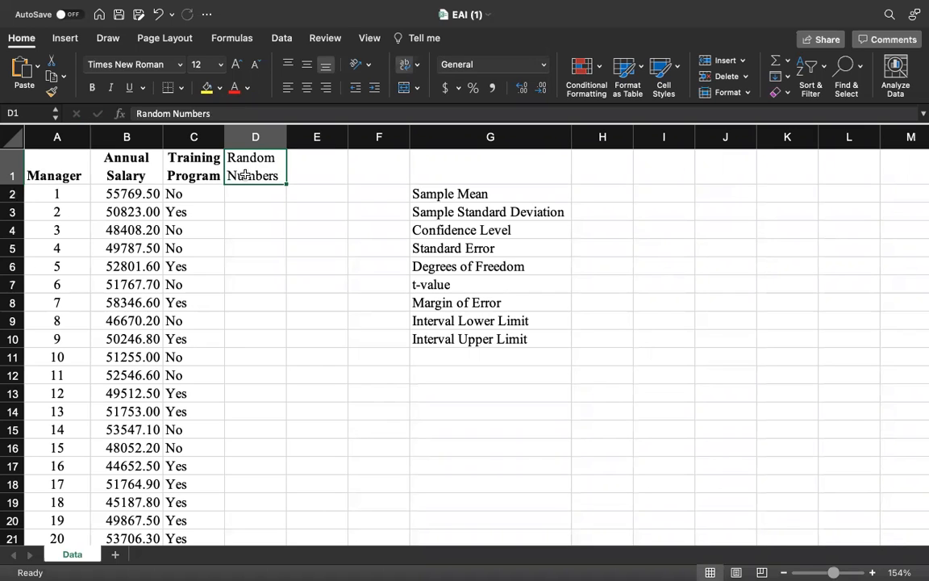
key(super+b)
- Enter the formula =RAND() in cell D2 to generate a random number for the first manager
click(246, 191)
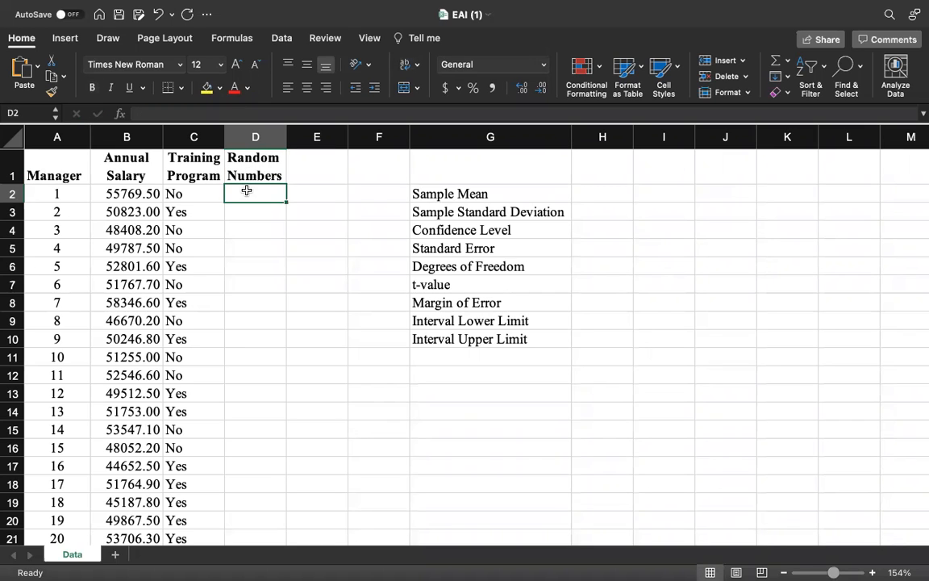
text(=)
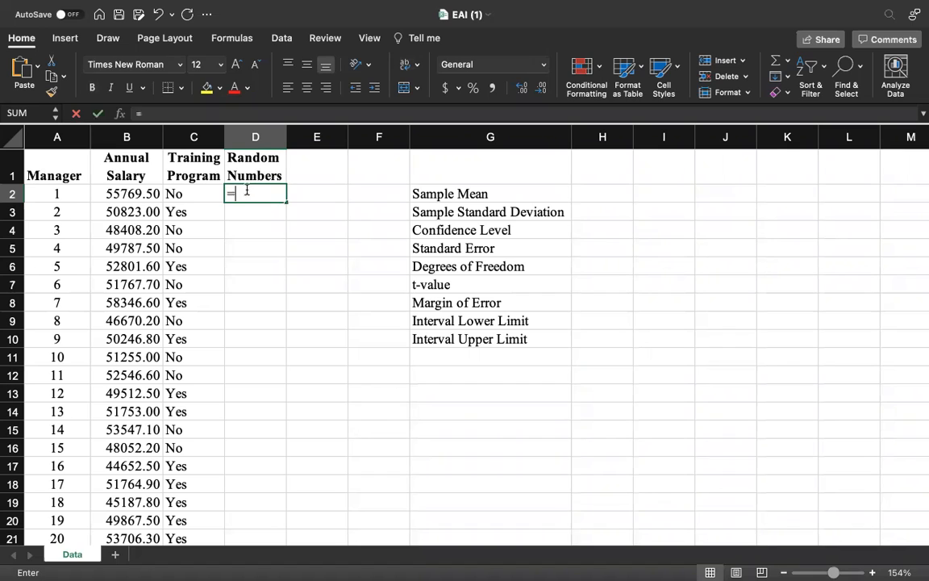
text(Rand())
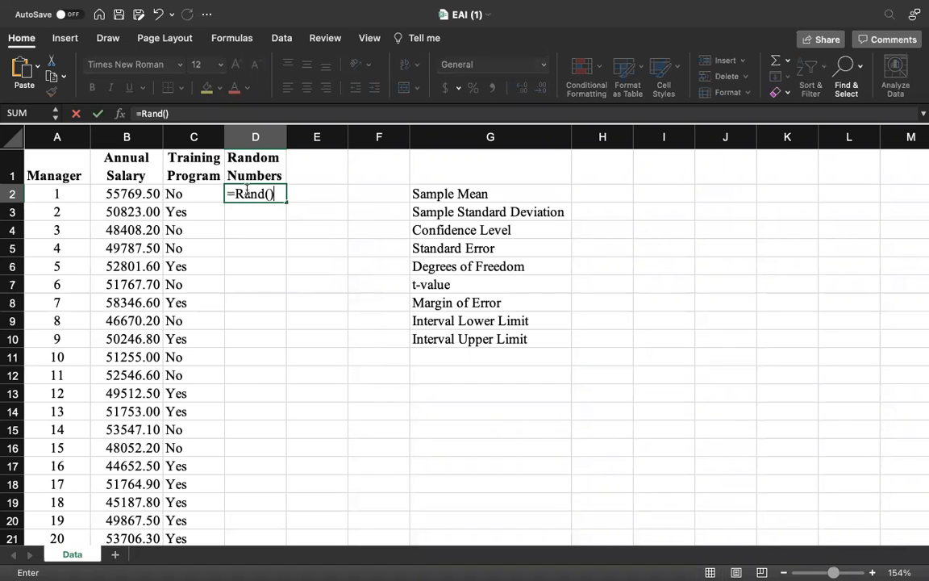
key(Return)
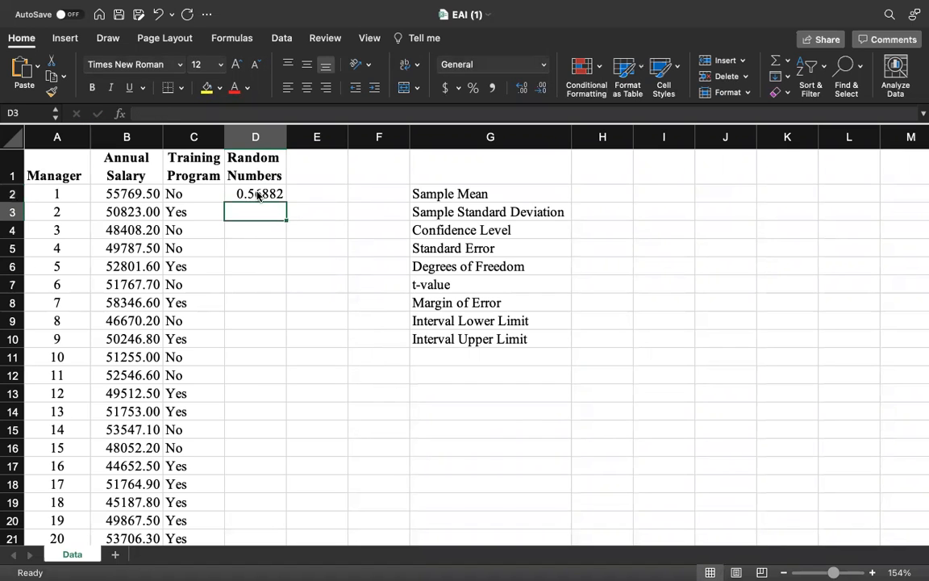
- Copy the =RAND() formula from D2 into all remaining manager rows of column D, from D3 to the last data row
click(255, 194)
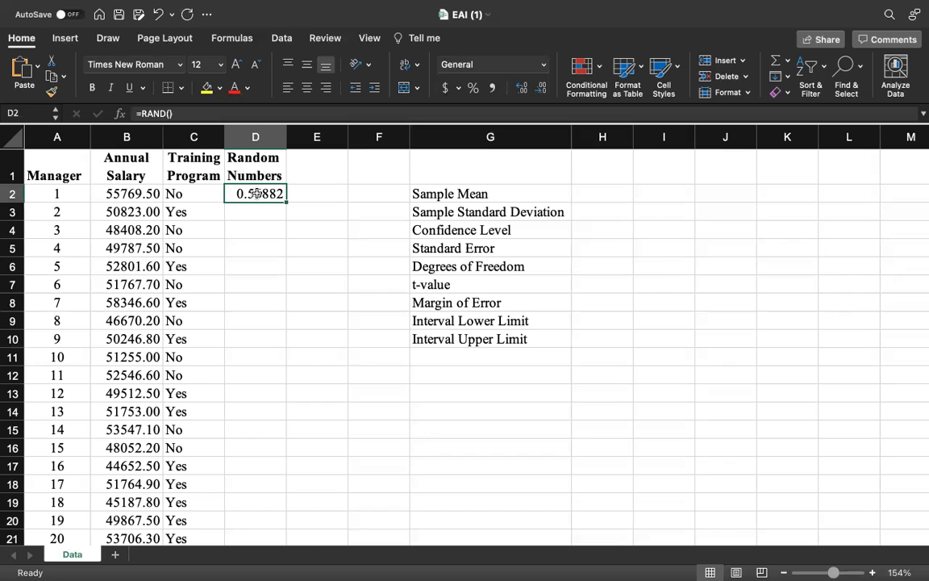
key(cmd+c)
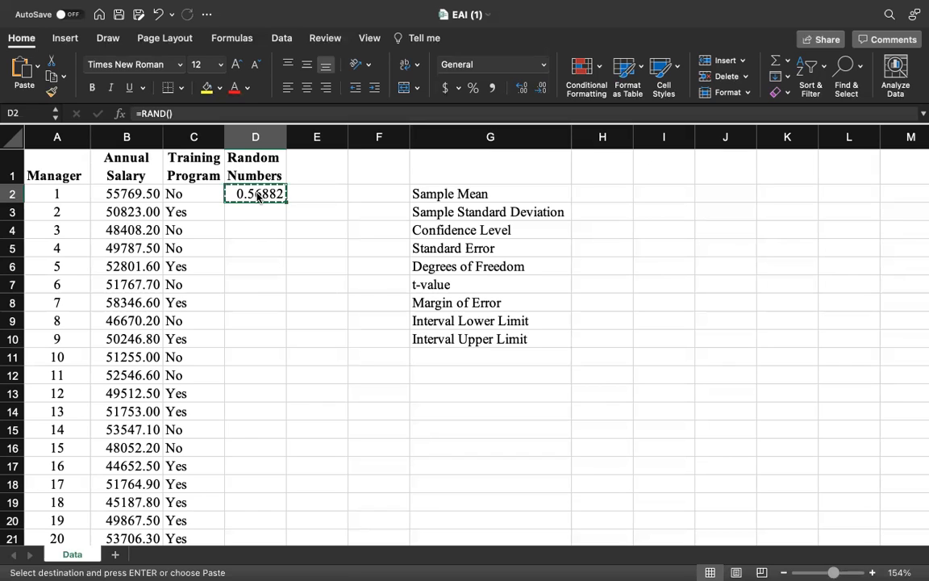
click(250, 213)
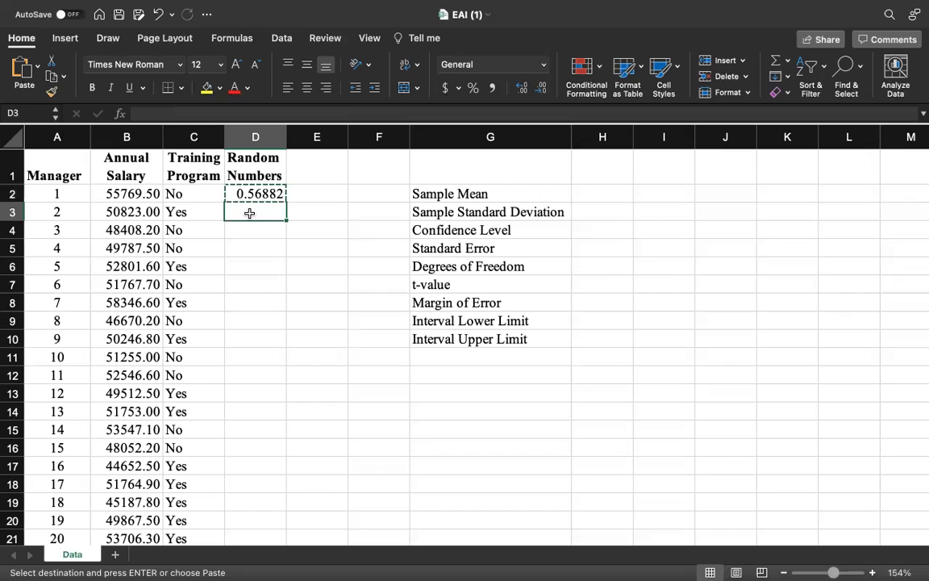
click(30, 113)
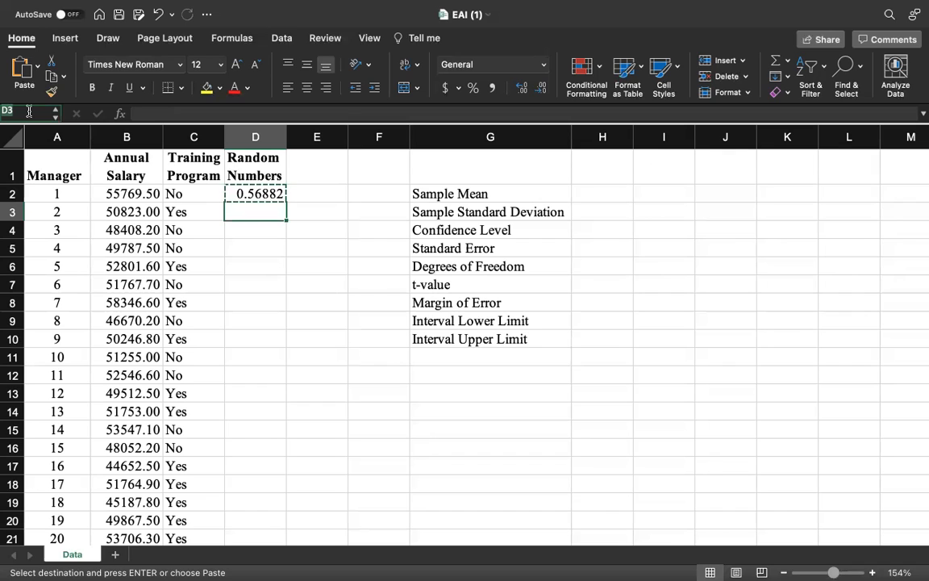
text(D2501)
key(Return)
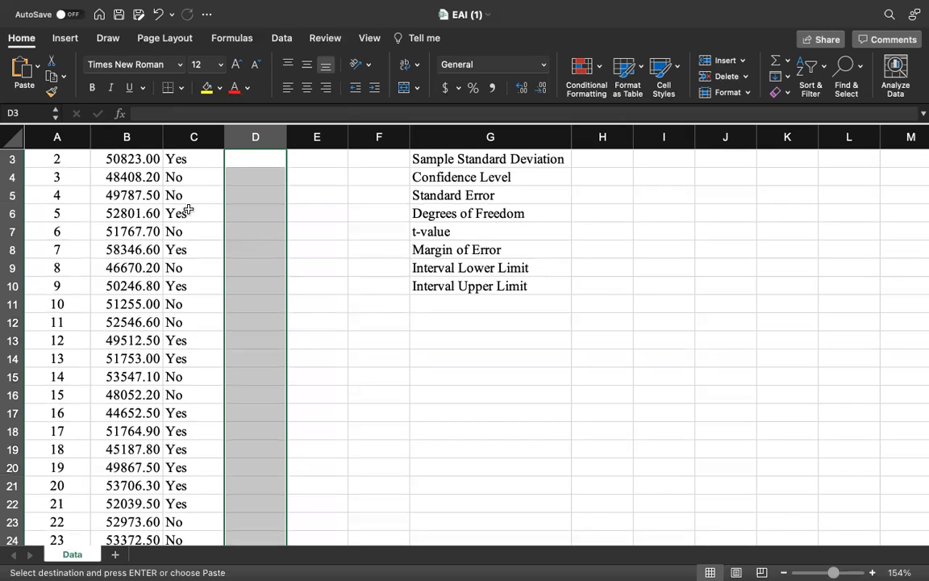
key(super+v)
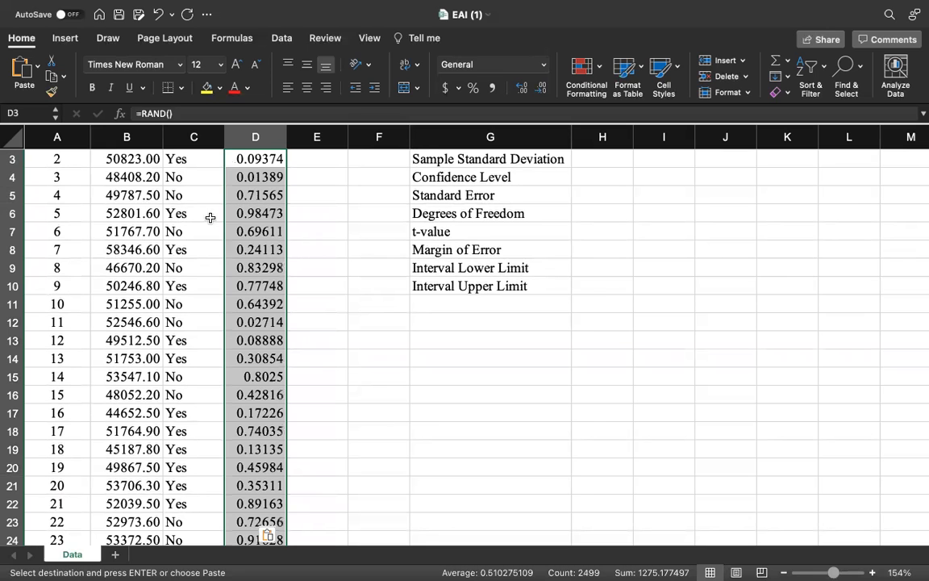
scroll(295, 243, up, 2)
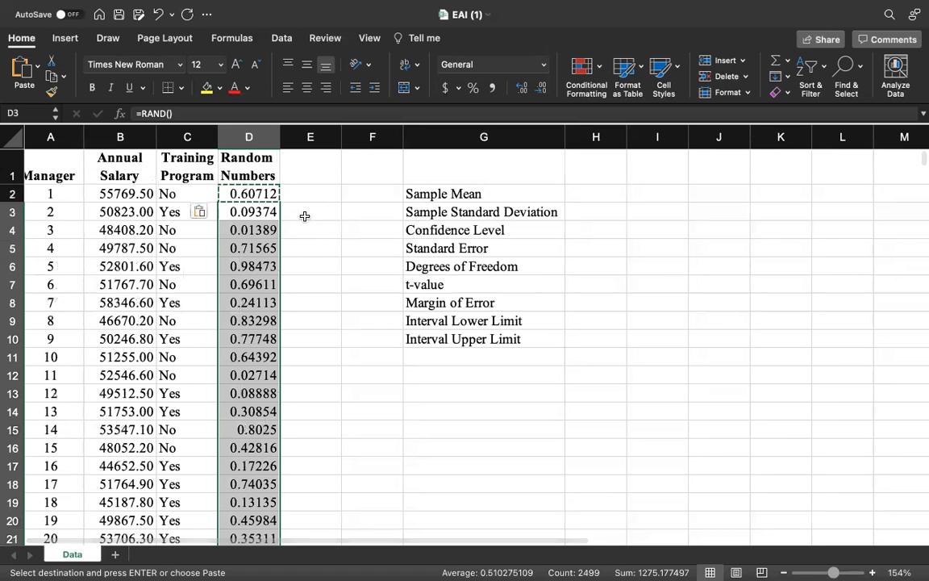
click(306, 210)
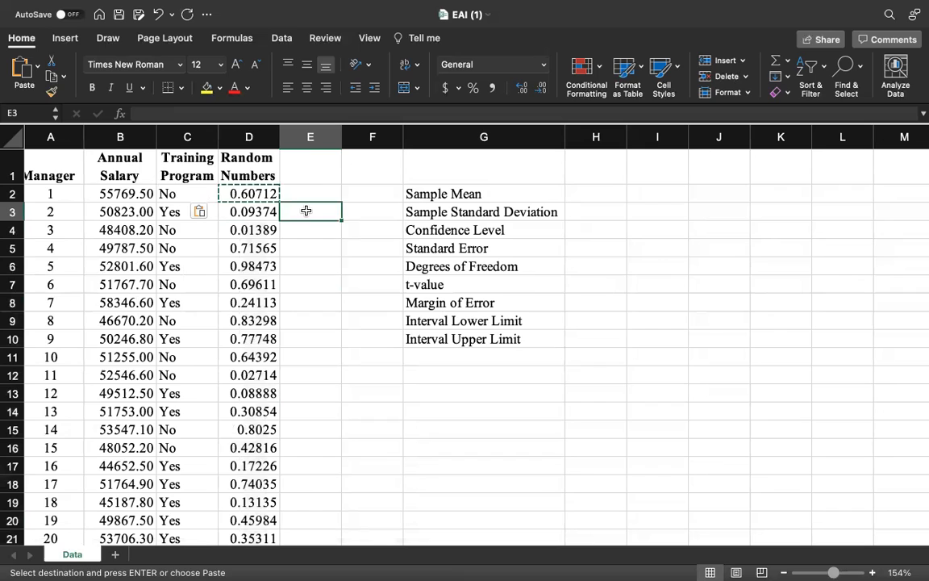
key(Escape)
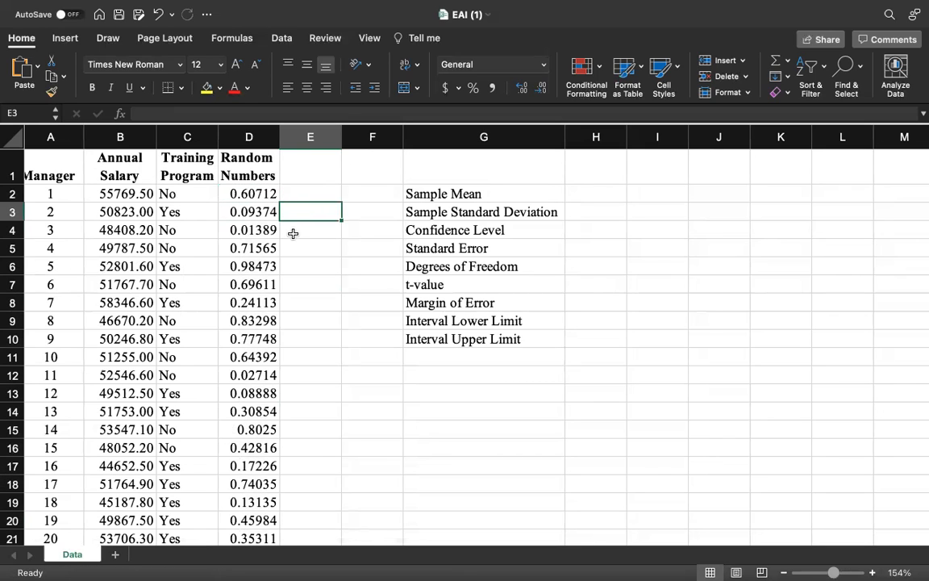
- Enter the test text hfjd in E3 to trigger a recalculation of the random numbers, and clear it again
text(hfjd)
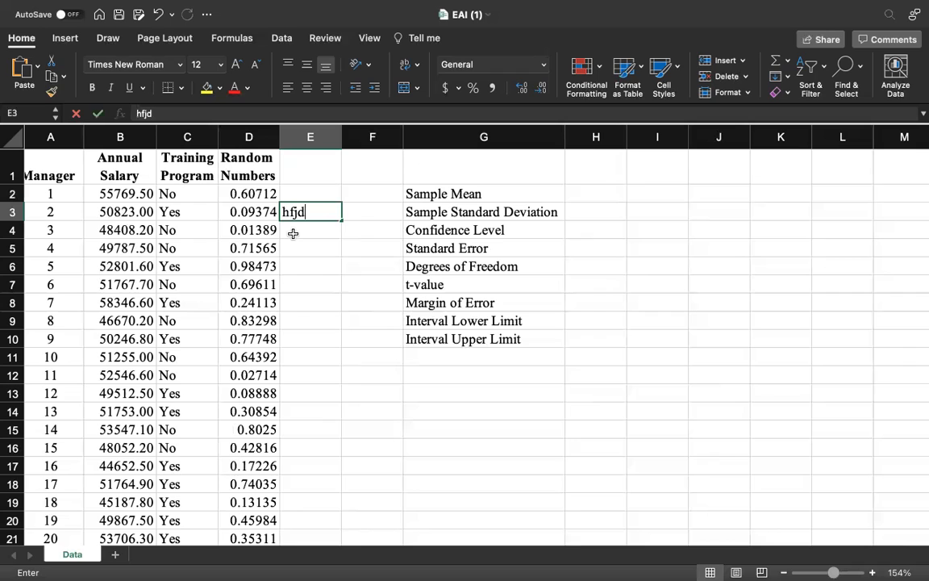
key(Return)
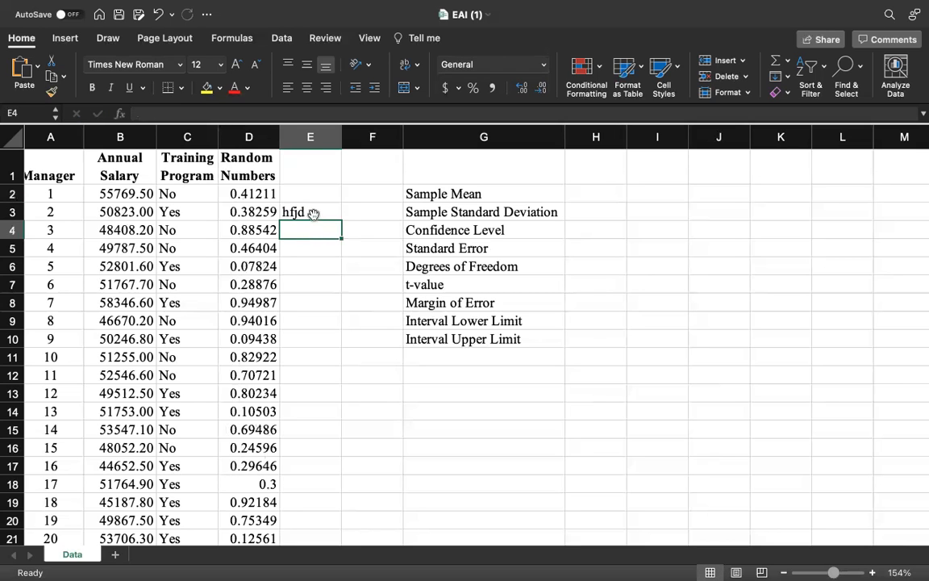
click(315, 213)
key(Delete)
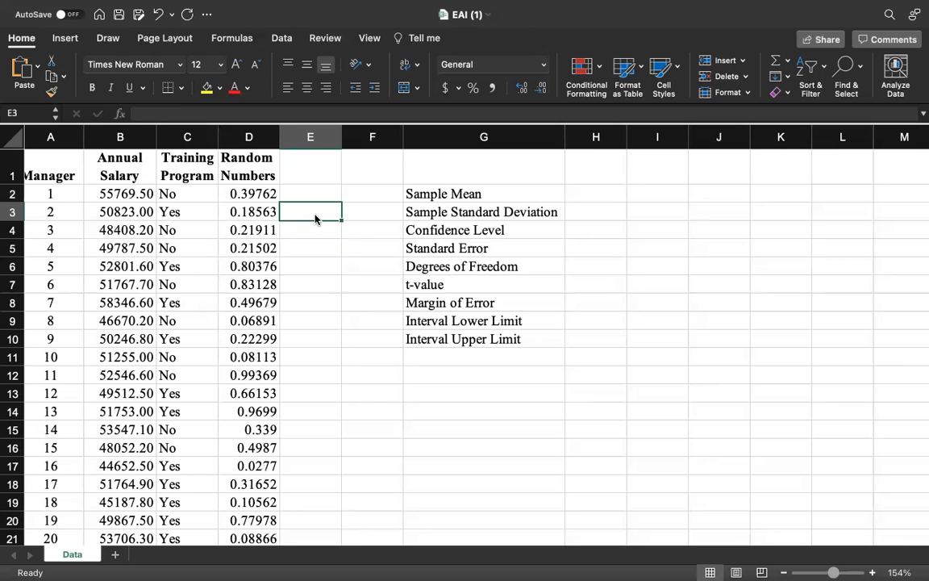
- Replace the formulas in the Random Numbers column with their static values by copying column D and pasting values in place
click(260, 139)
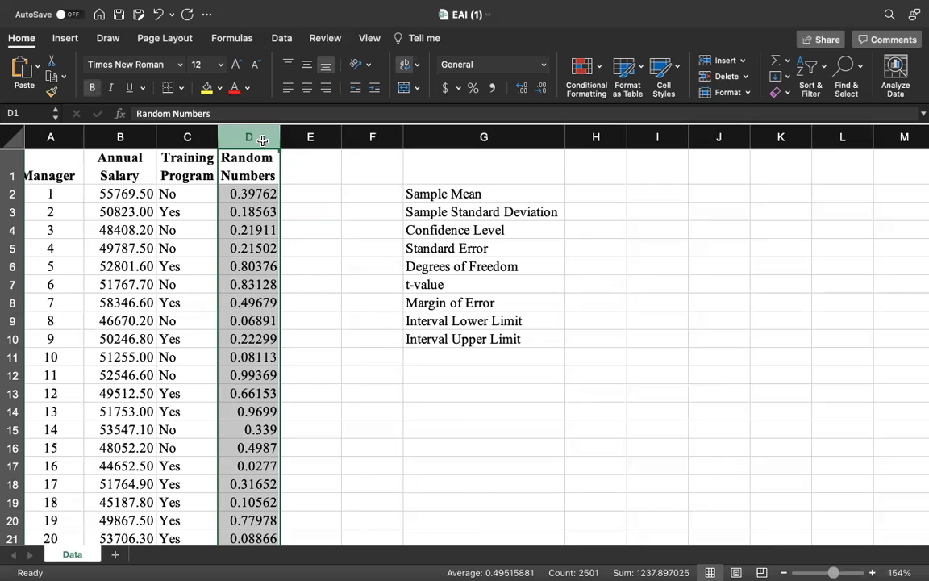
key(super+c)
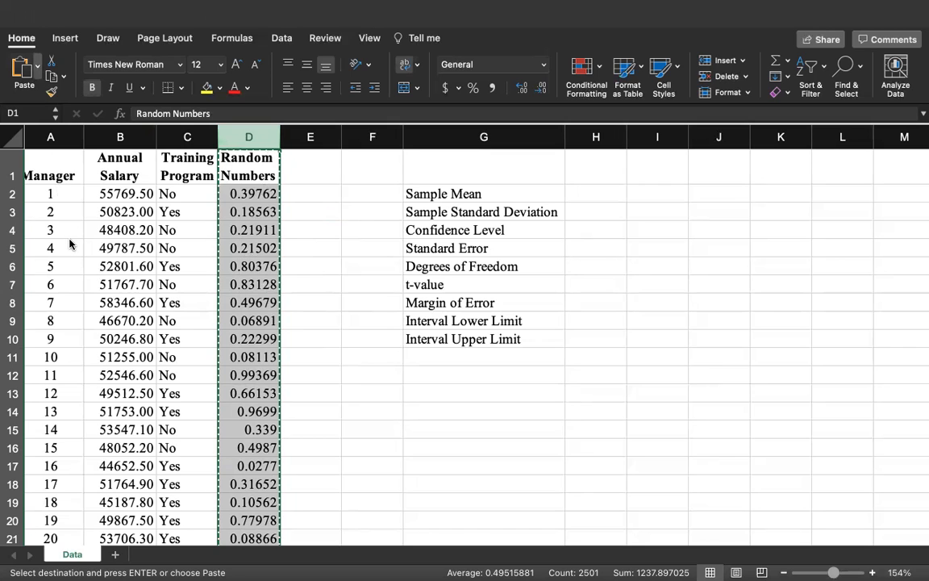
key(super+v)
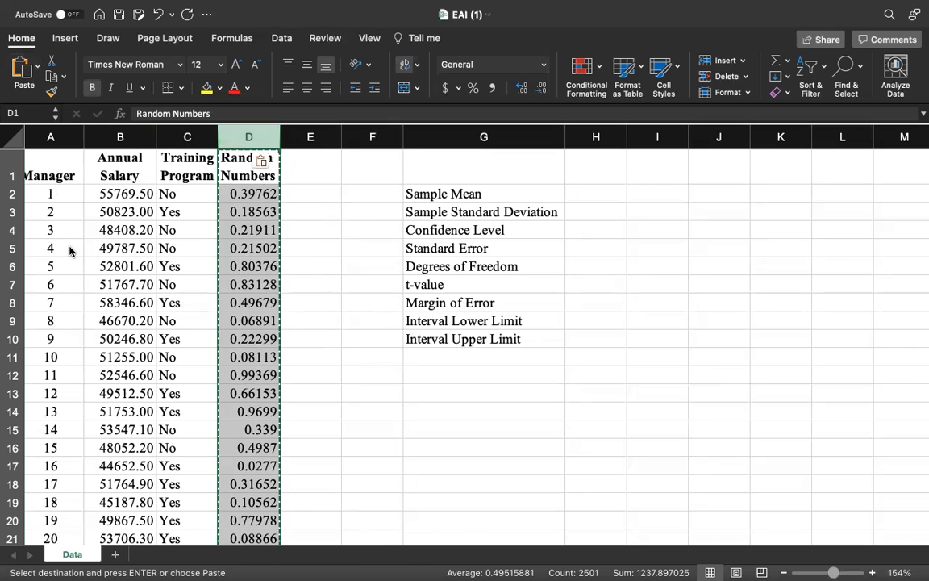
click(311, 222)
key(Escape)
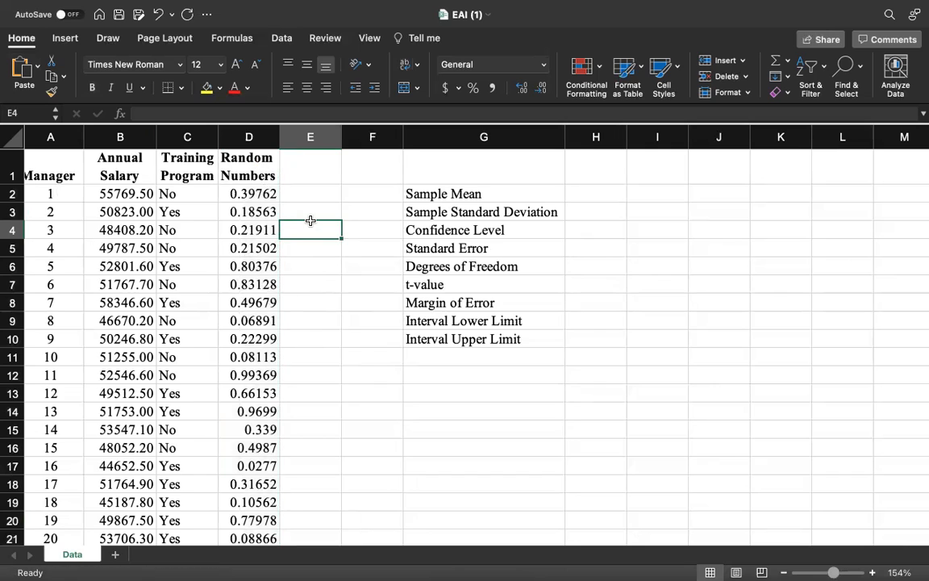
- Check that the random numbers are fixed by entering the test text hfdfds in E4, and clear it again
text(hfdfds)
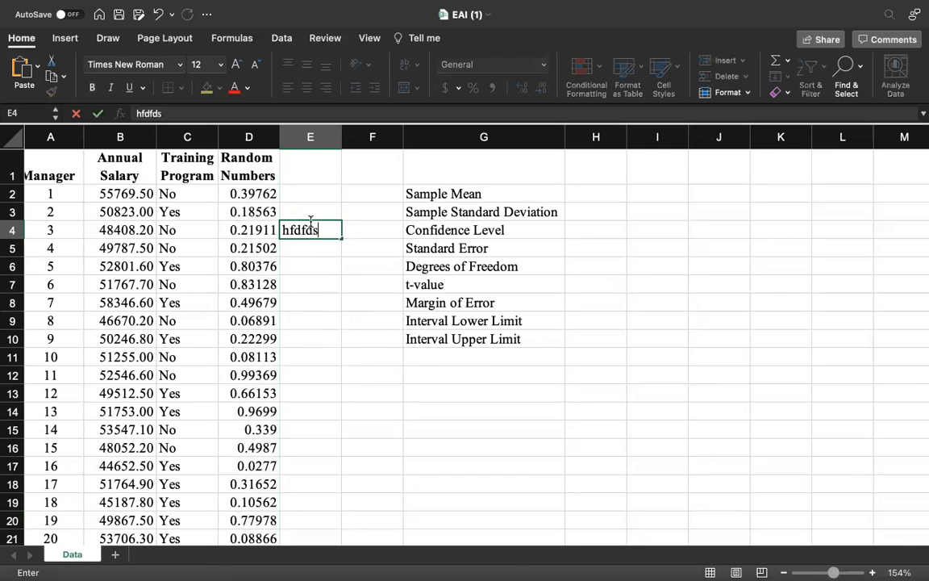
key(Return)
click(318, 232)
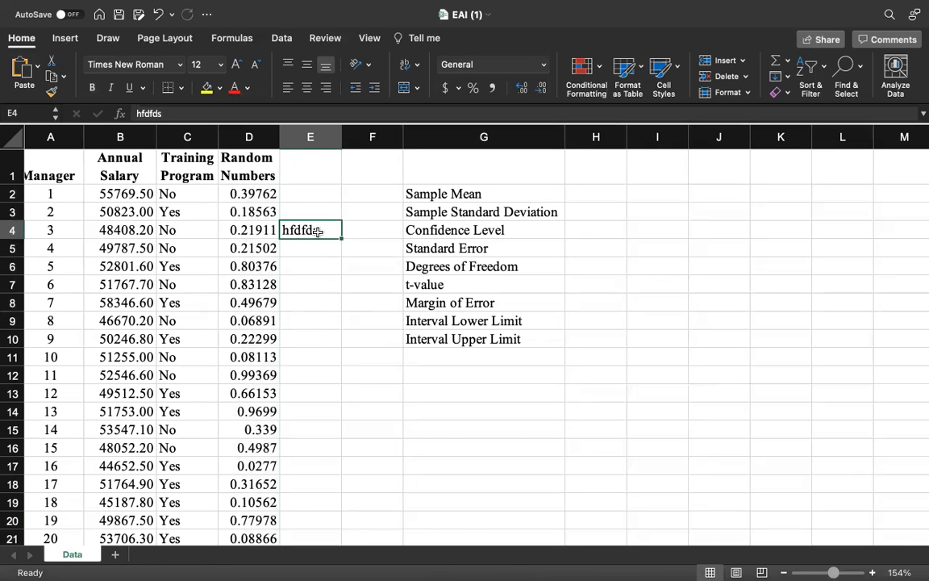
key(Delete)
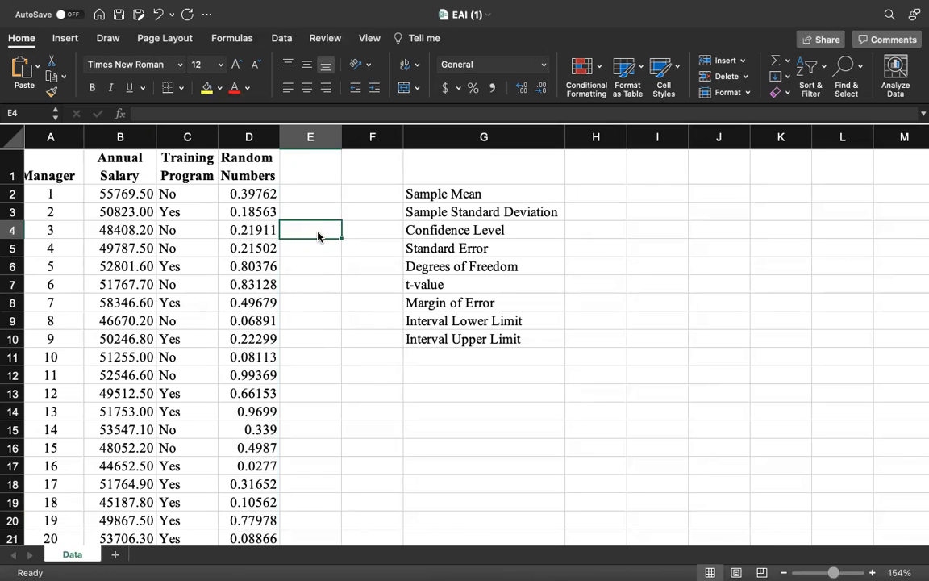
click(67, 196)
drag(68, 196, 273, 472)
click(273, 471)
drag(257, 194, 274, 412)
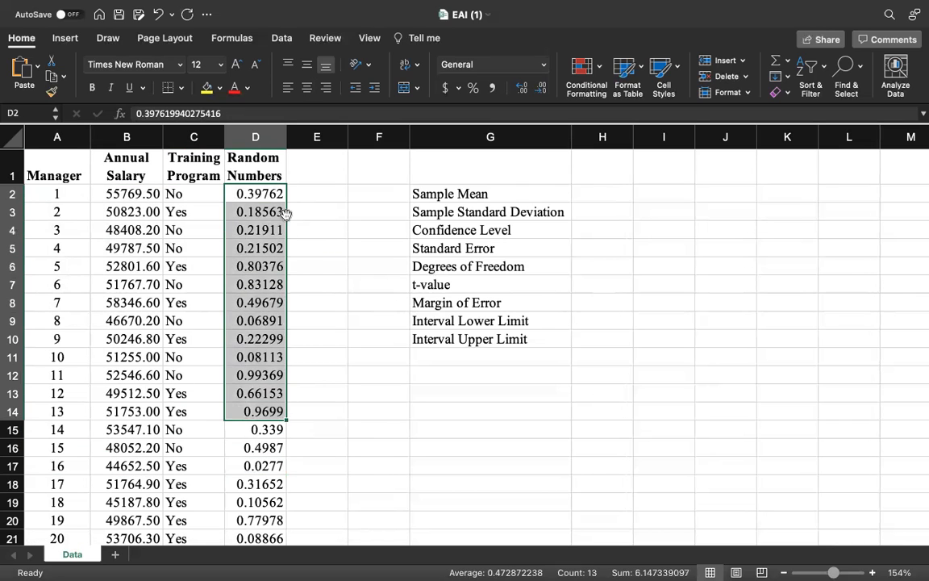
click(309, 193)
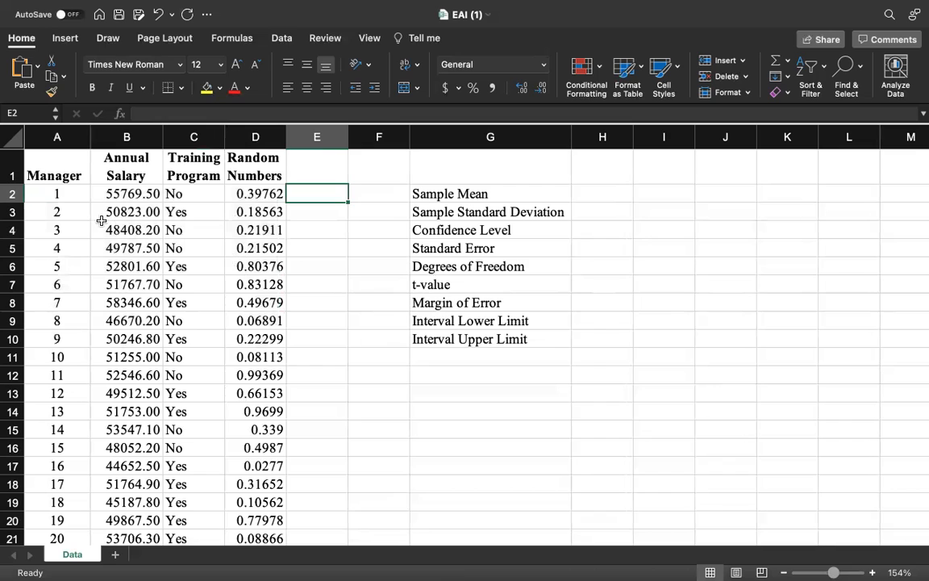
- Sort all manager data rows in columns A to D by the Random Numbers column, from smallest to largest
click(22, 112)
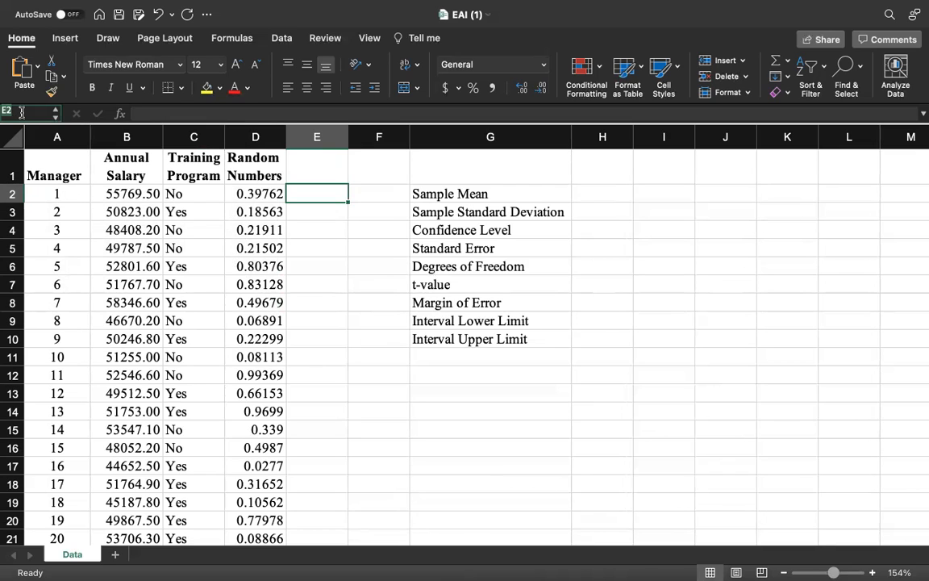
text(A)
key(Return)
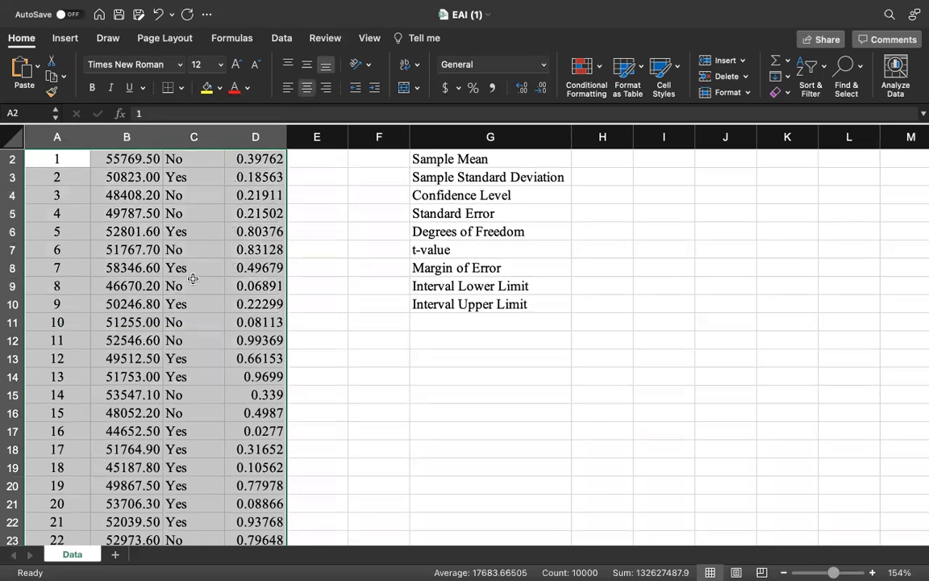
scroll(193, 278, up, 2)
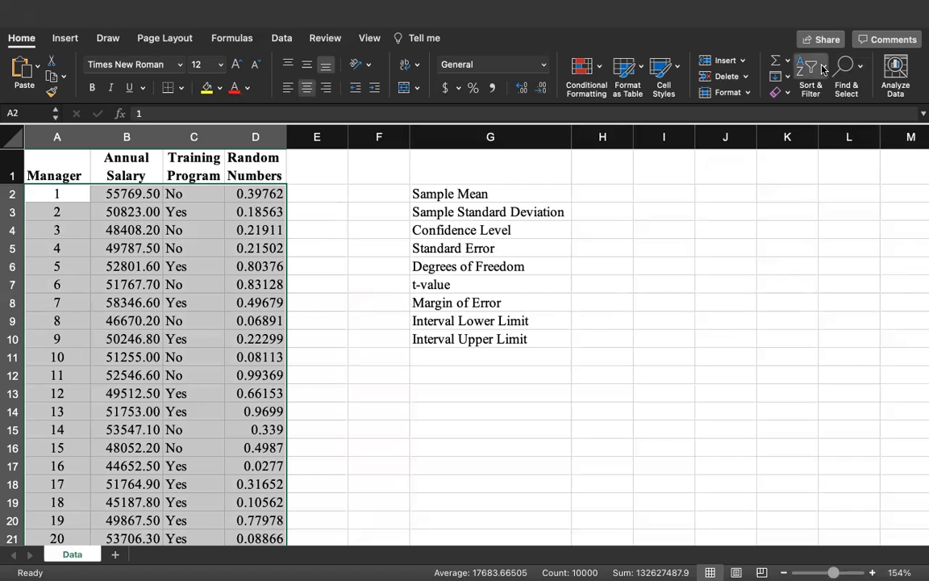
click(822, 130)
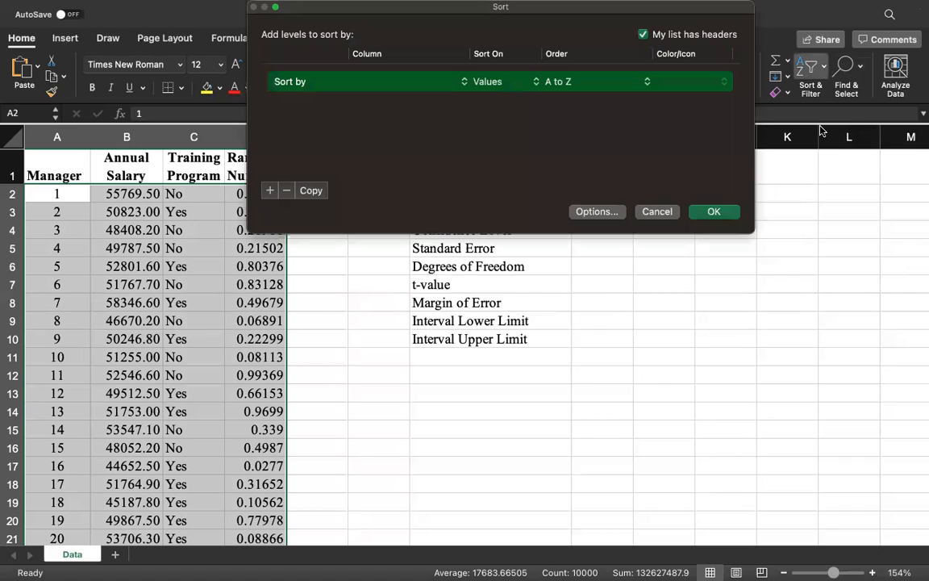
click(465, 84)
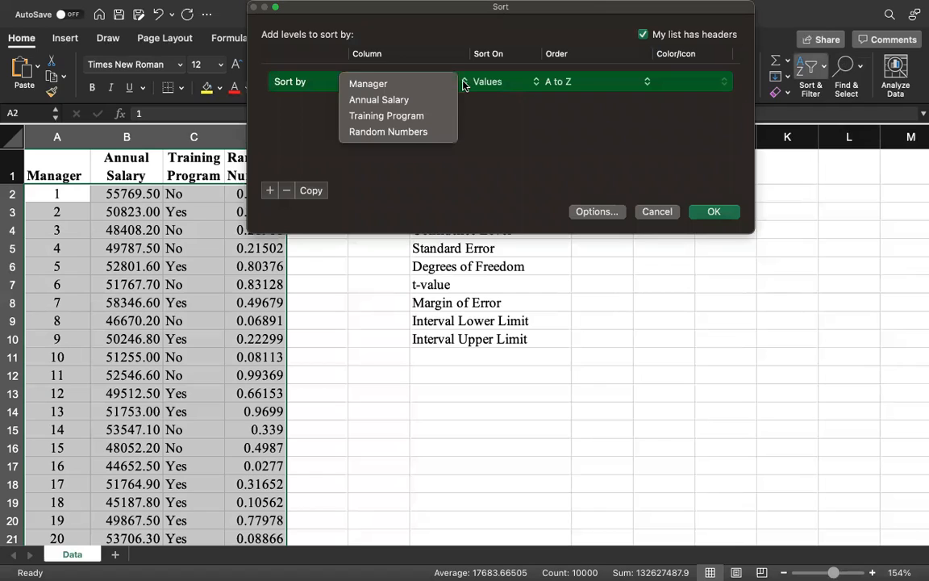
click(406, 134)
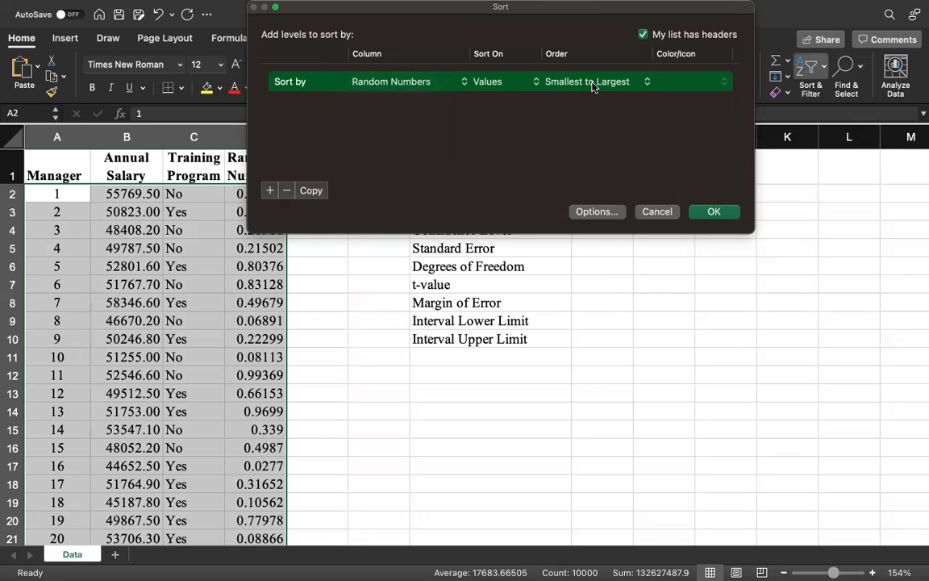
click(715, 212)
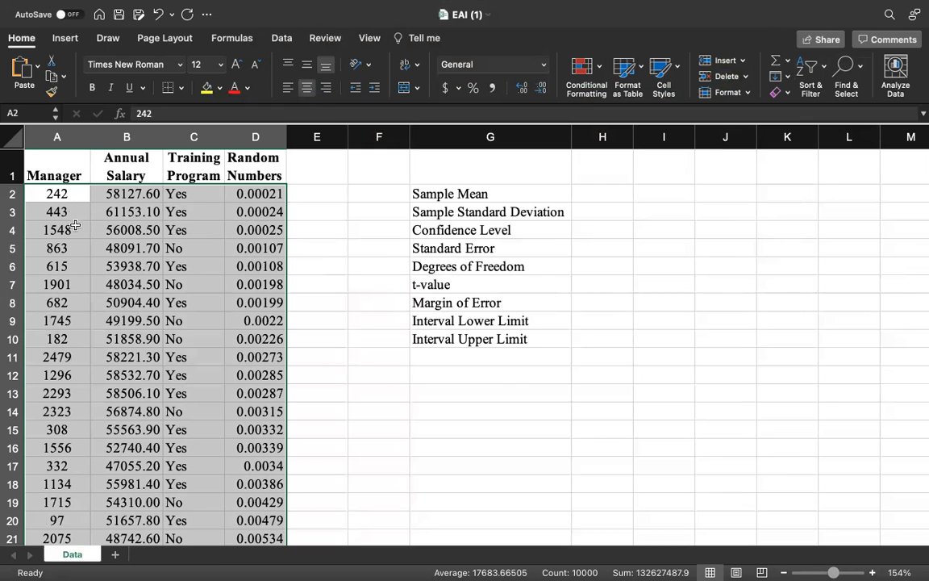
click(316, 245)
click(320, 171)
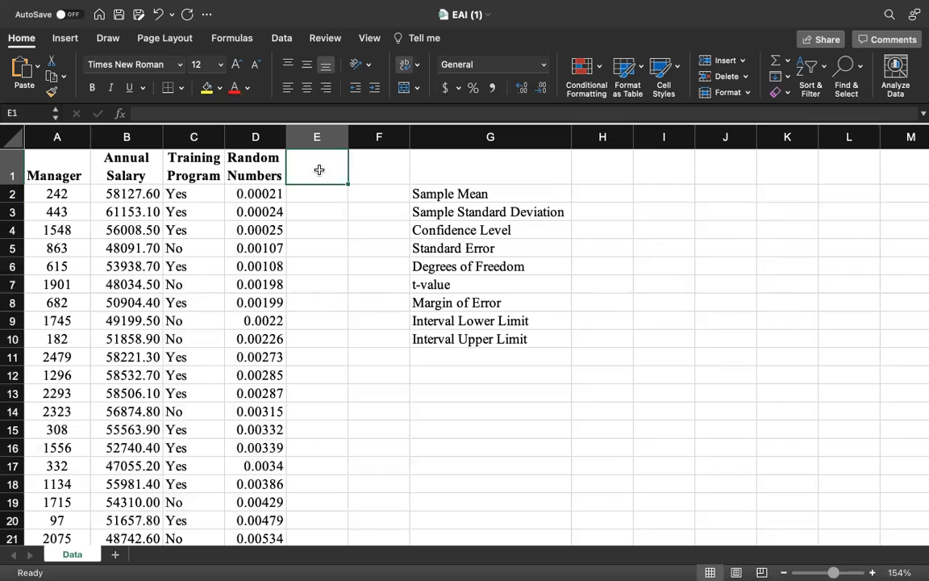
- Enter the header Random Sample in E1 and make it bold like the other column headers
text(Random)
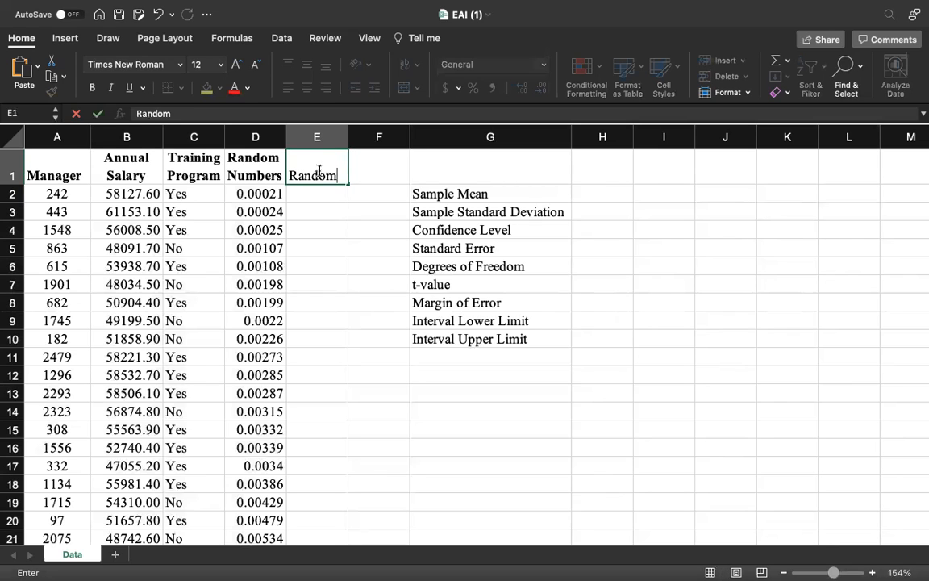
text(Sample)
click(338, 175)
key(Return)
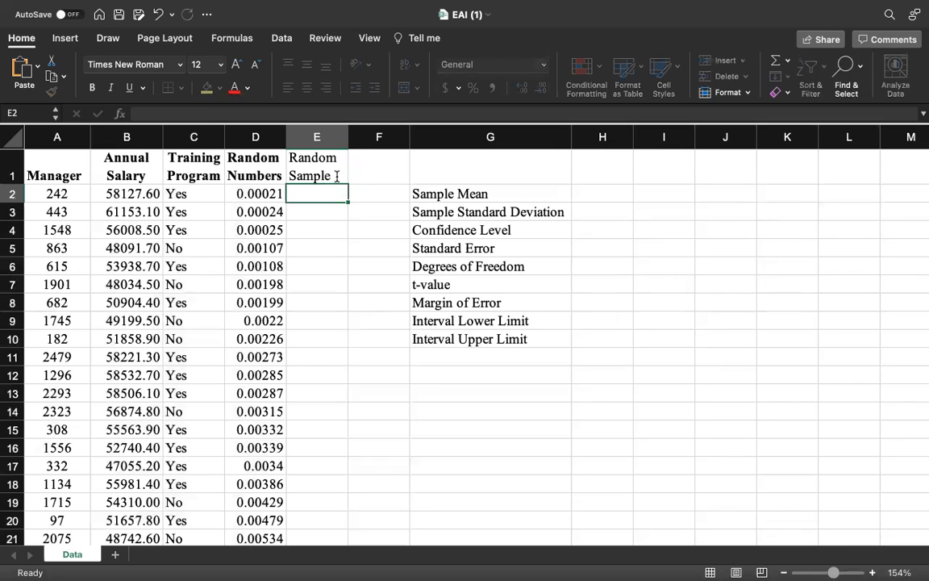
click(327, 175)
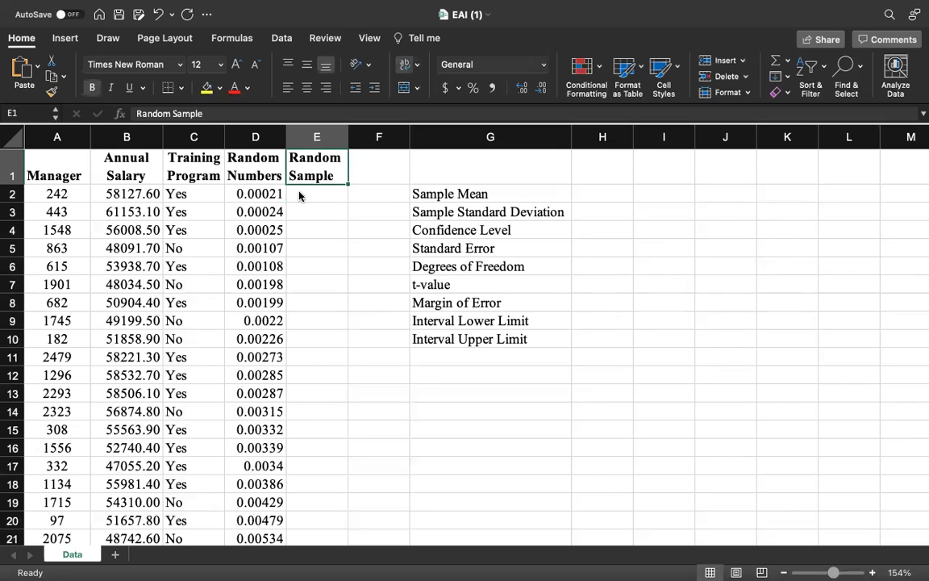
- Enter the formula =B2 in E2 to pull the first annual salary into the Random Sample column
drag(118, 194, 142, 356)
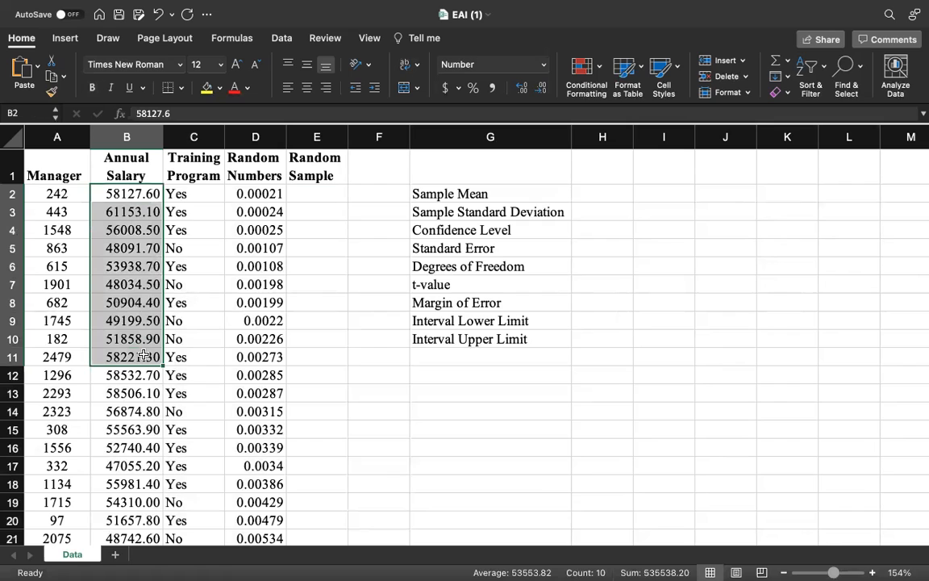
click(311, 196)
text(=)
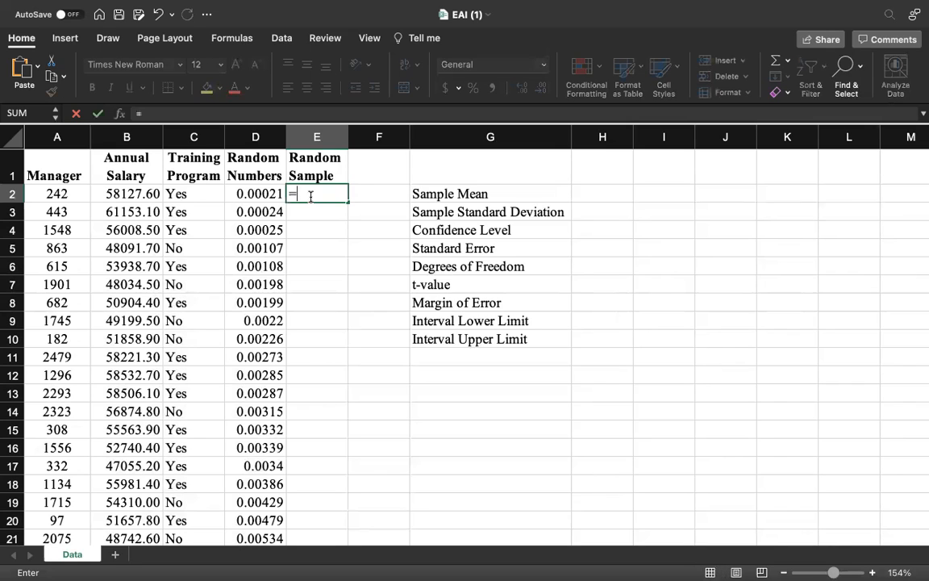
text(B2)
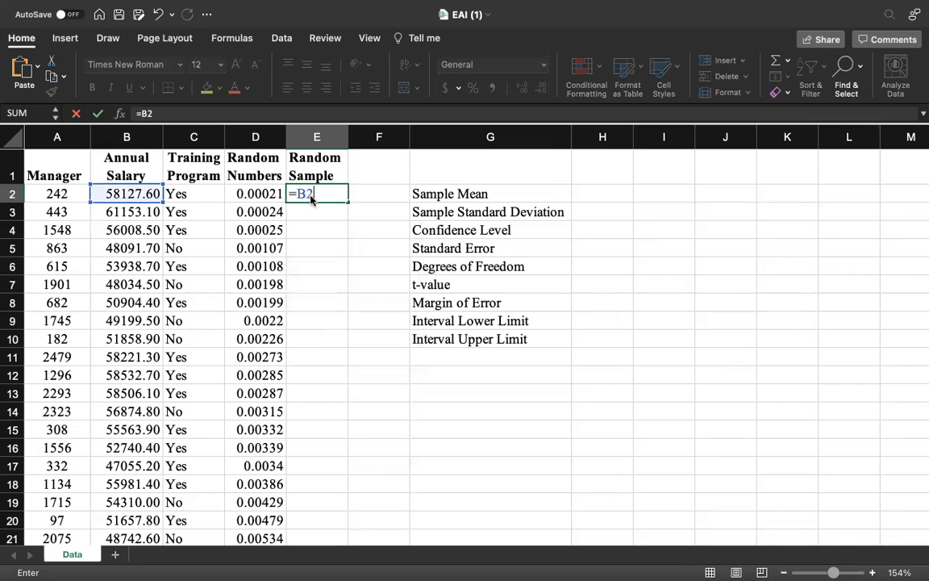
key(Return)
- Copy the formula in E2 to the range E3:E101 to complete the random sample
click(314, 194)
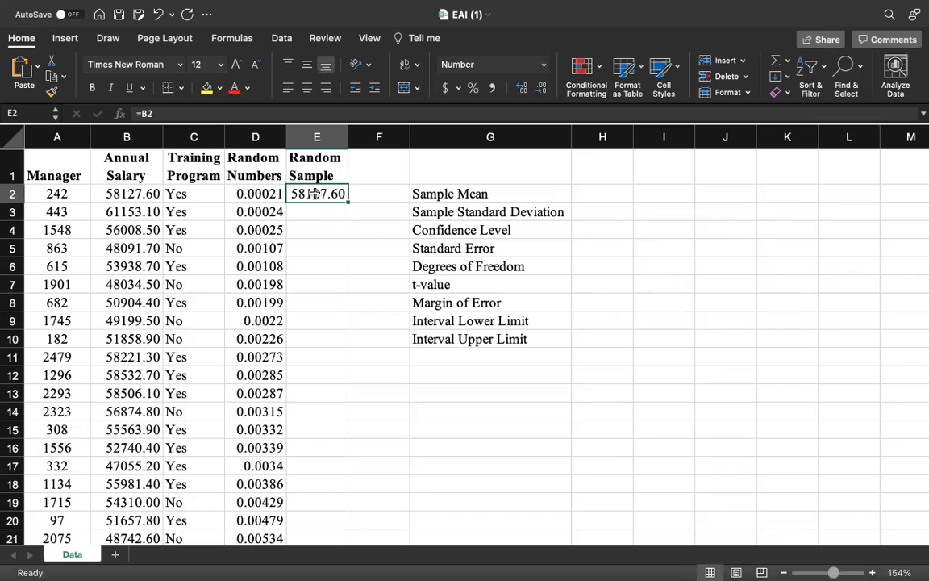
key(super+c)
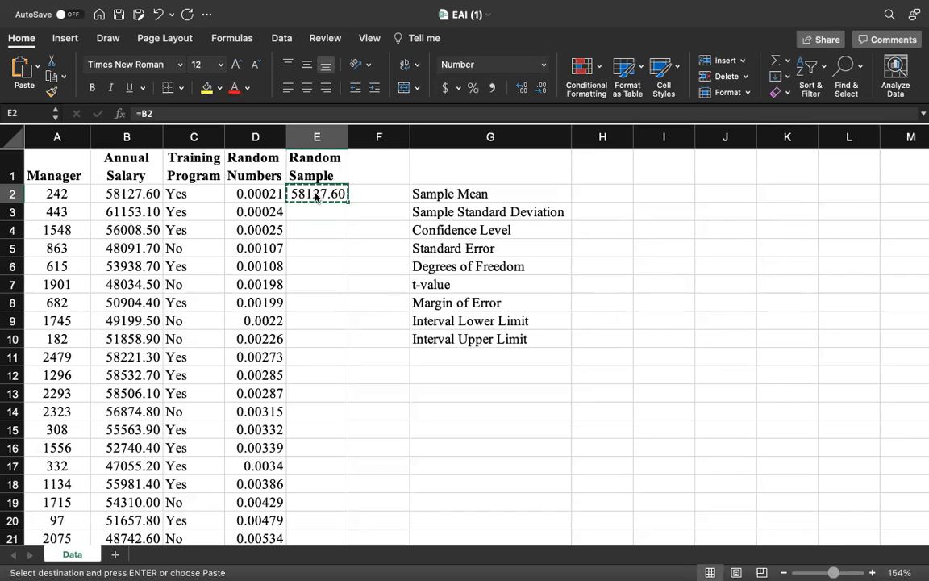
click(314, 211)
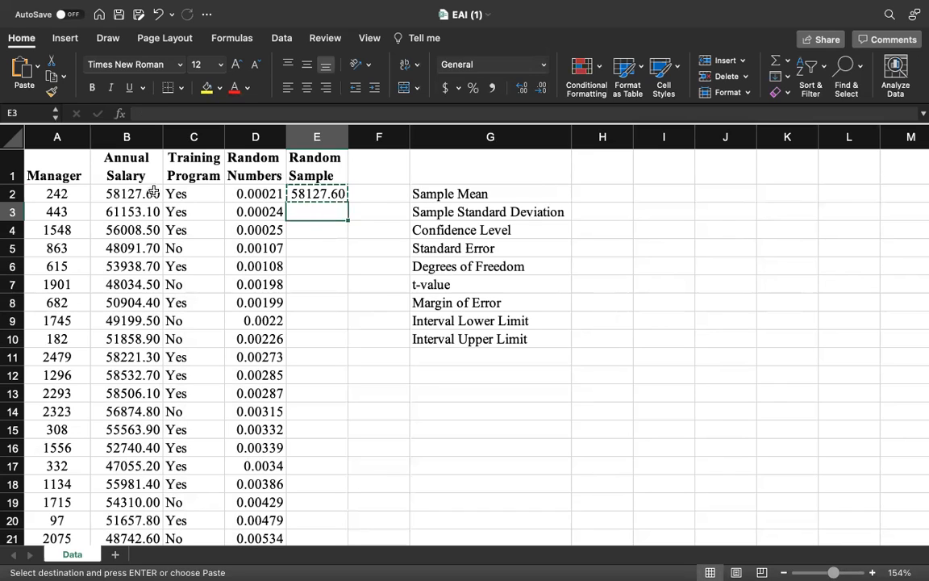
text(E)
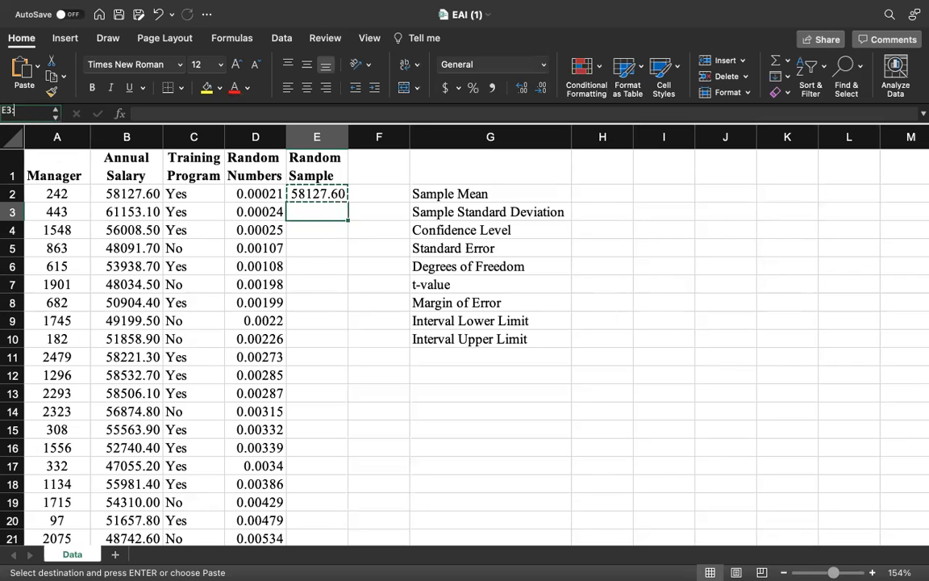
text(3:E101)
key(Return)
scroll(302, 260, up, 2)
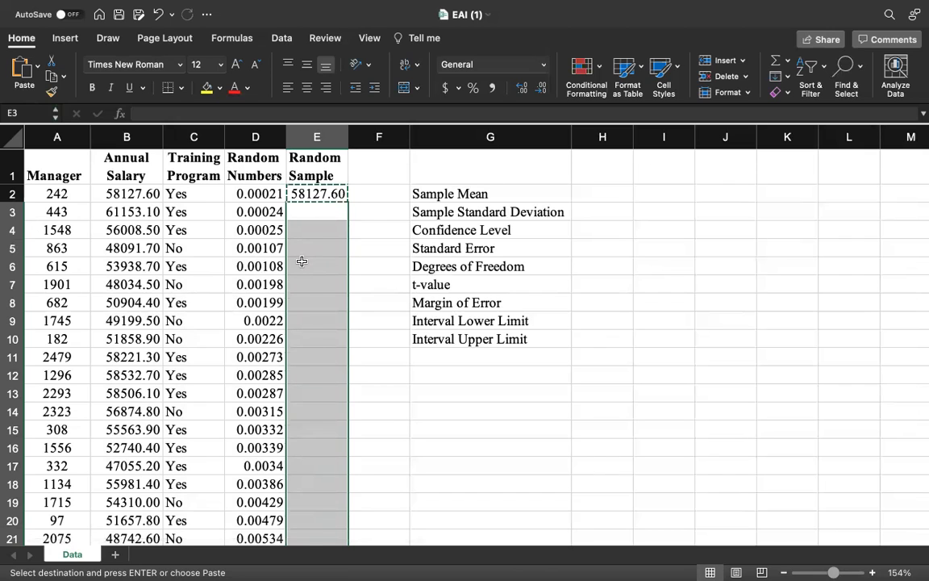
key(super+v)
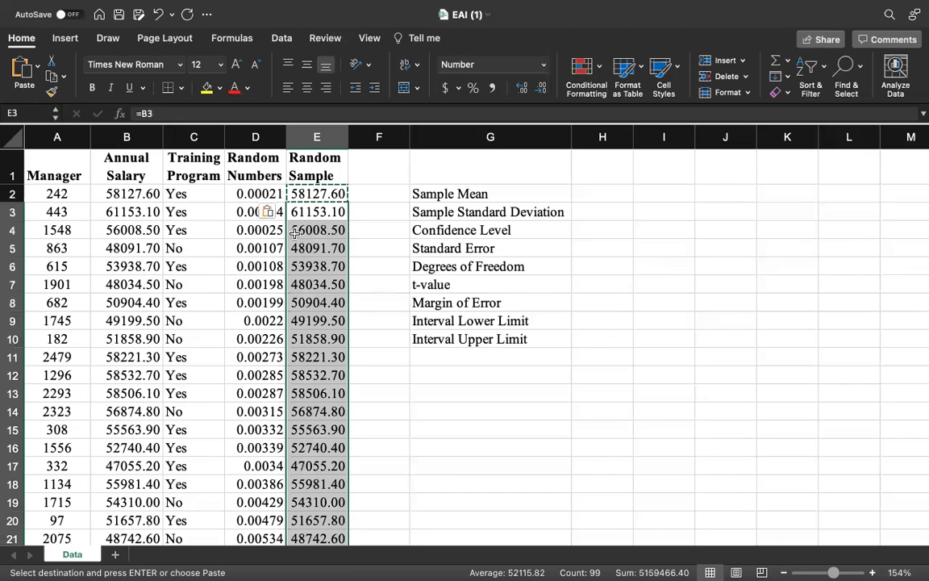
click(367, 212)
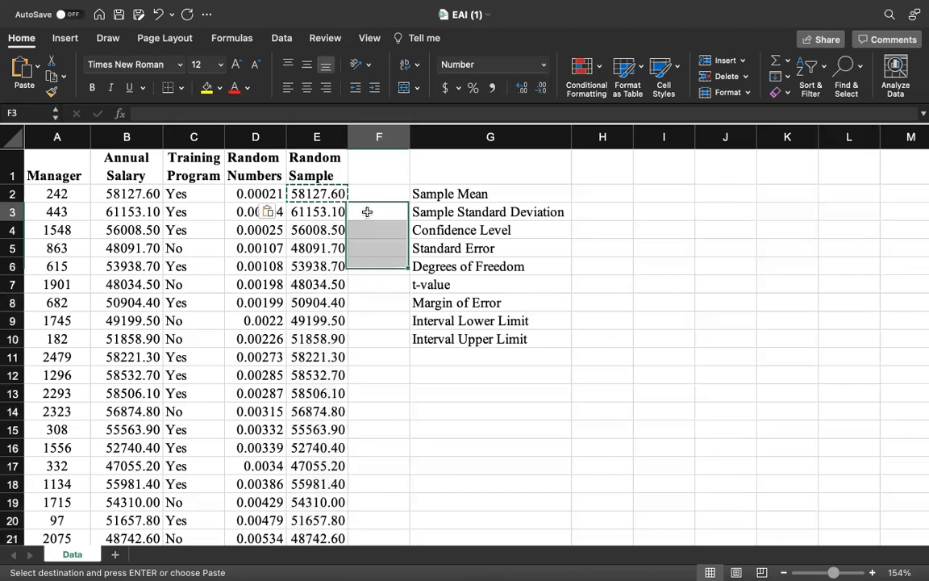
key(Escape)
- Compare the Random Sample entries in rows 3 to 5 with the Annual Salary values in column B
click(133, 211)
click(316, 230)
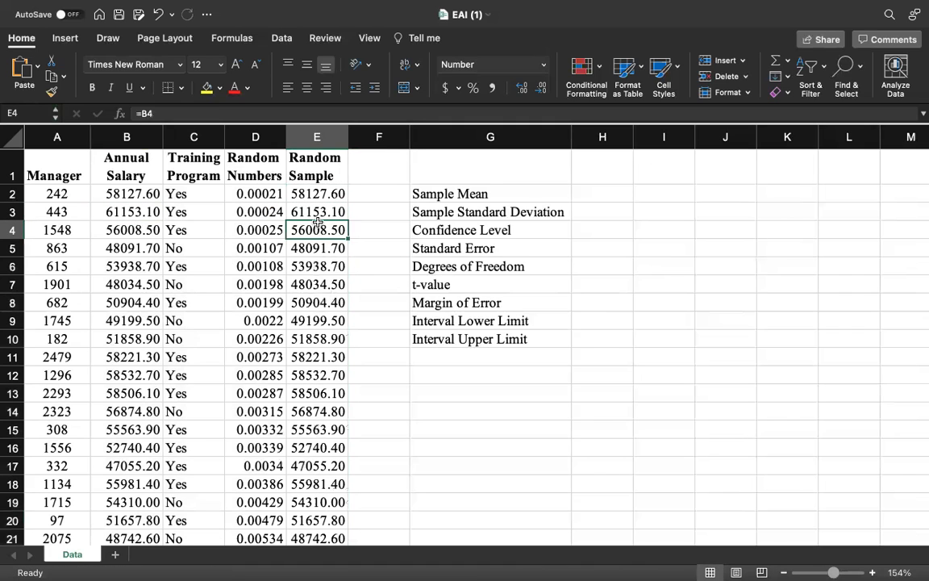
click(152, 229)
click(299, 246)
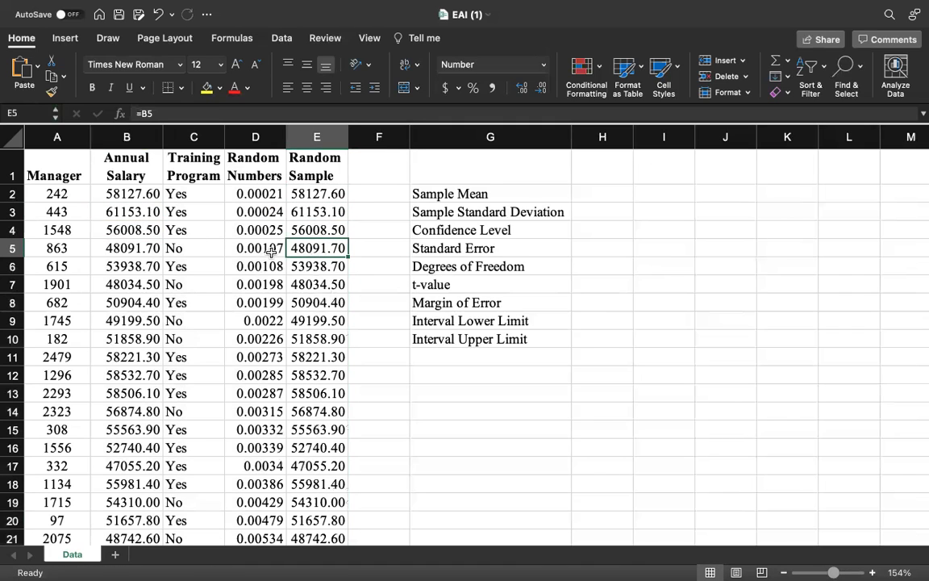
click(150, 249)
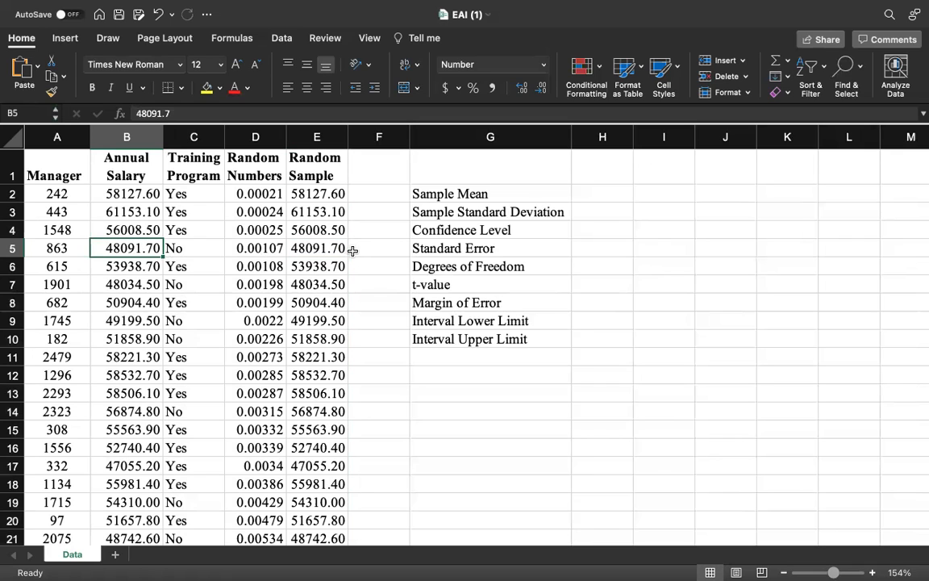
- Calculate the Sample Mean in H2 with the formula =average(E:E)
click(610, 196)
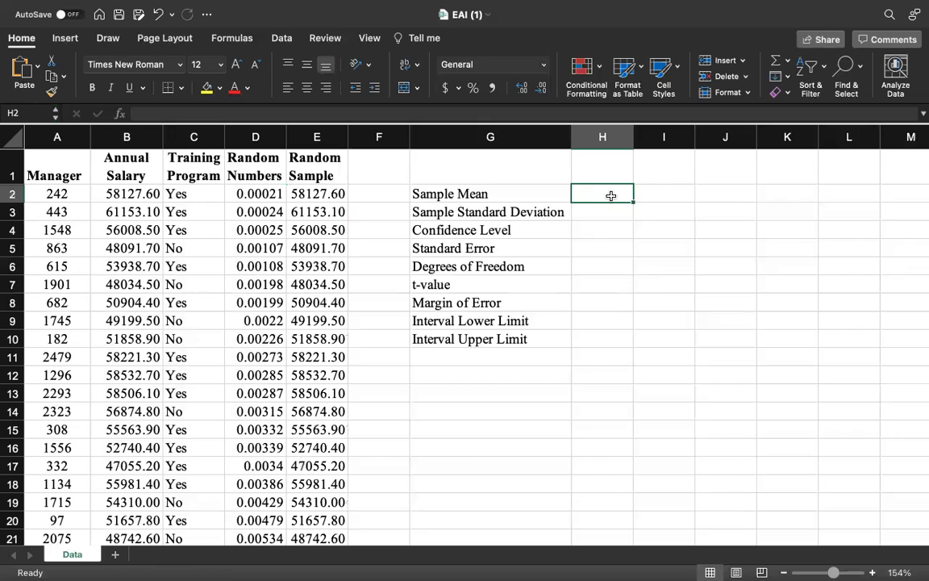
text(=)
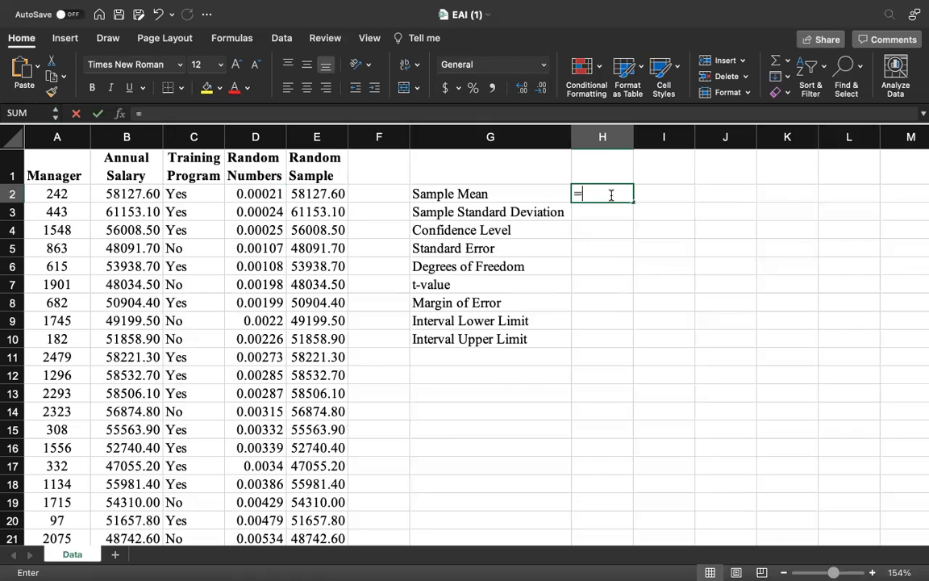
text(aver)
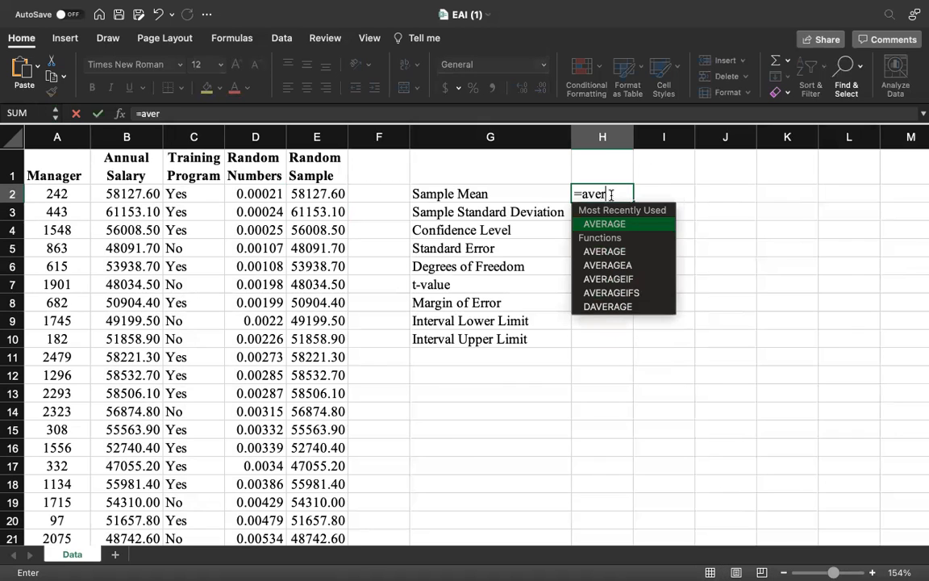
text(age()
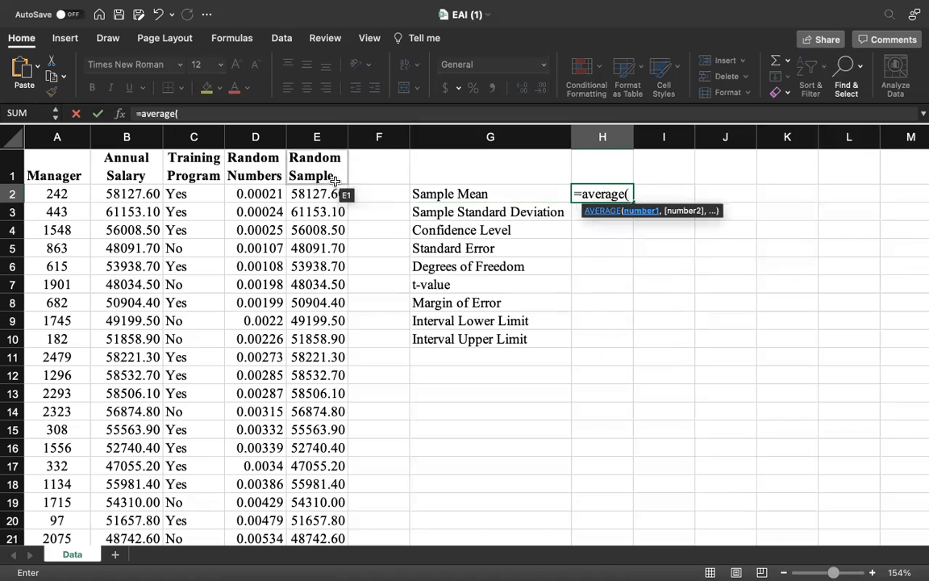
click(334, 137)
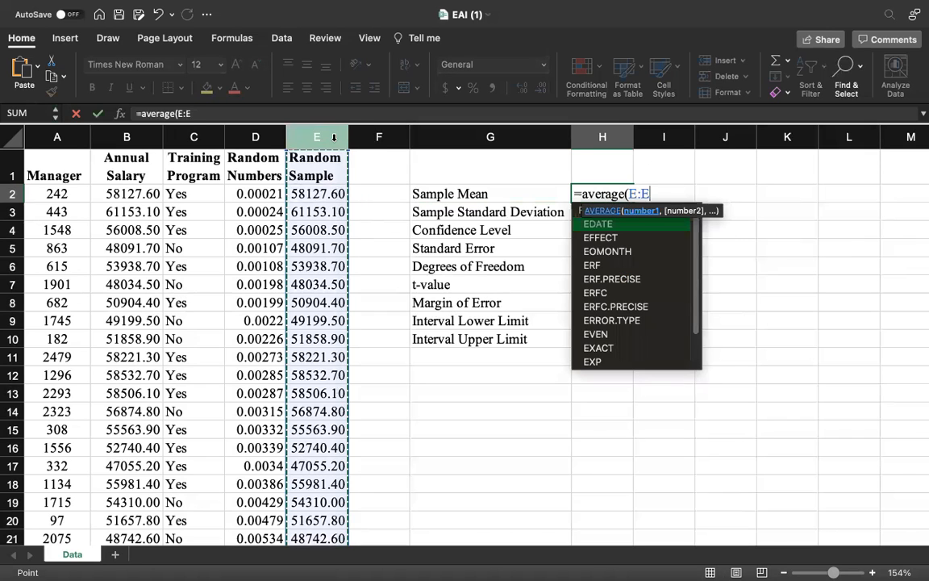
text())
key(Return)
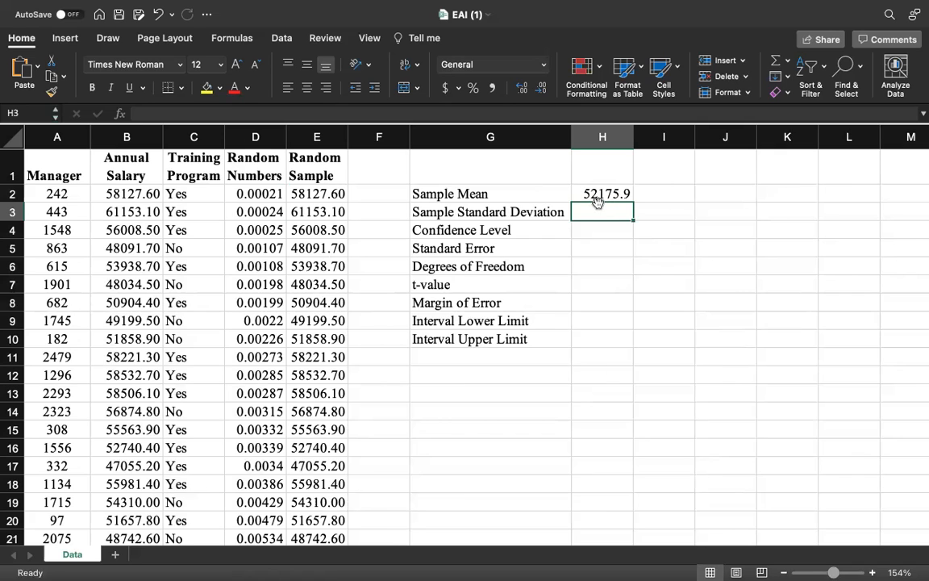
- Calculate the Sample Standard Deviation in H3 with =stdev.s(E:E), and enter a Confidence Level of 0.9 in H4
text(=)
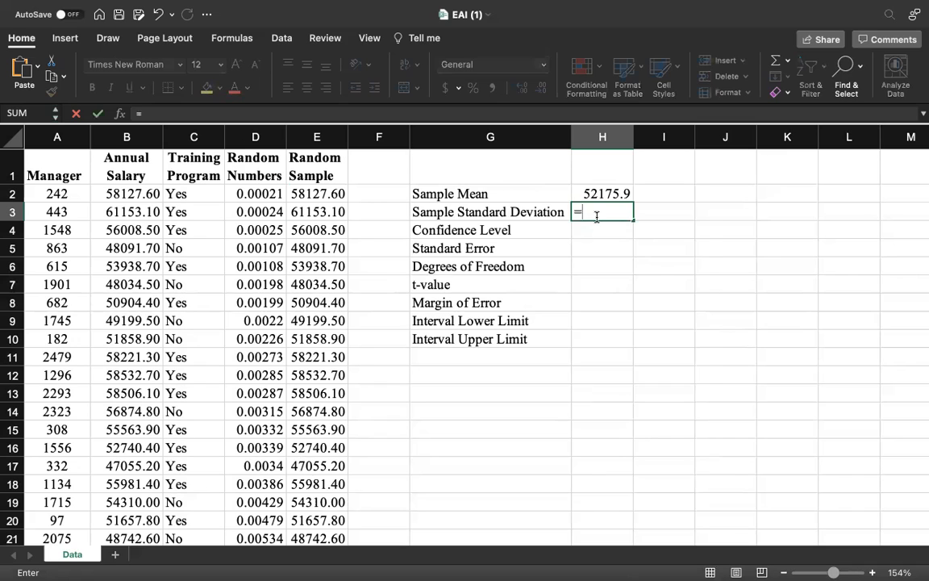
text(stdev.s()
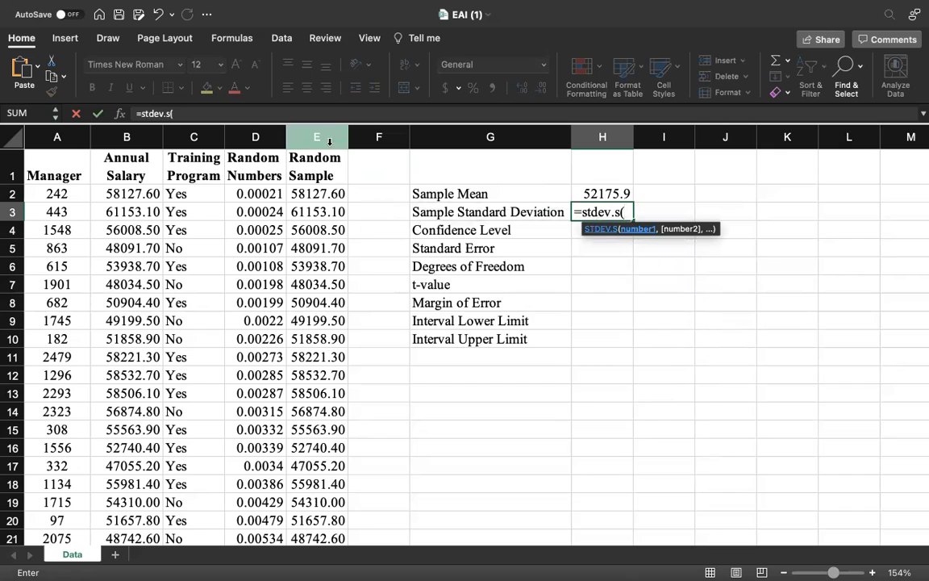
click(329, 142)
text())
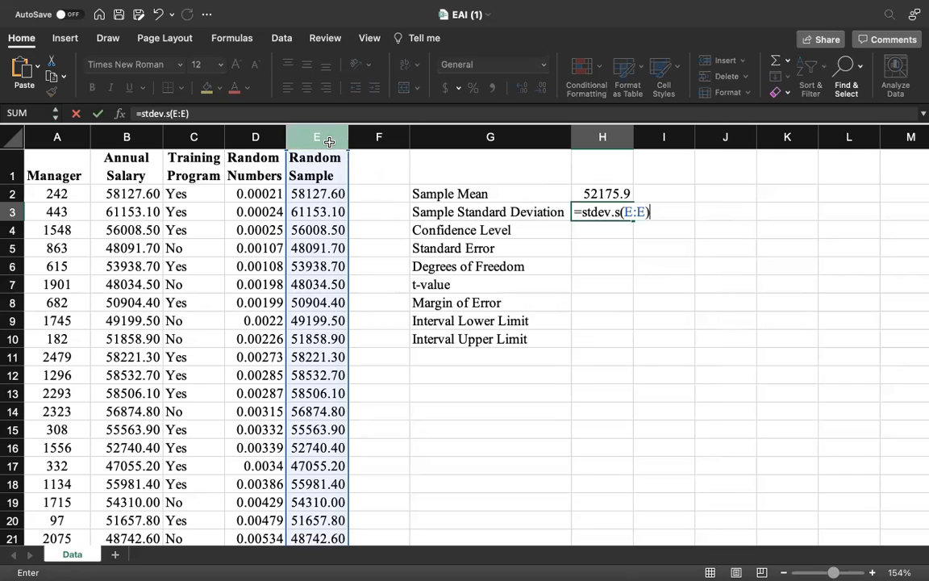
key(Return)
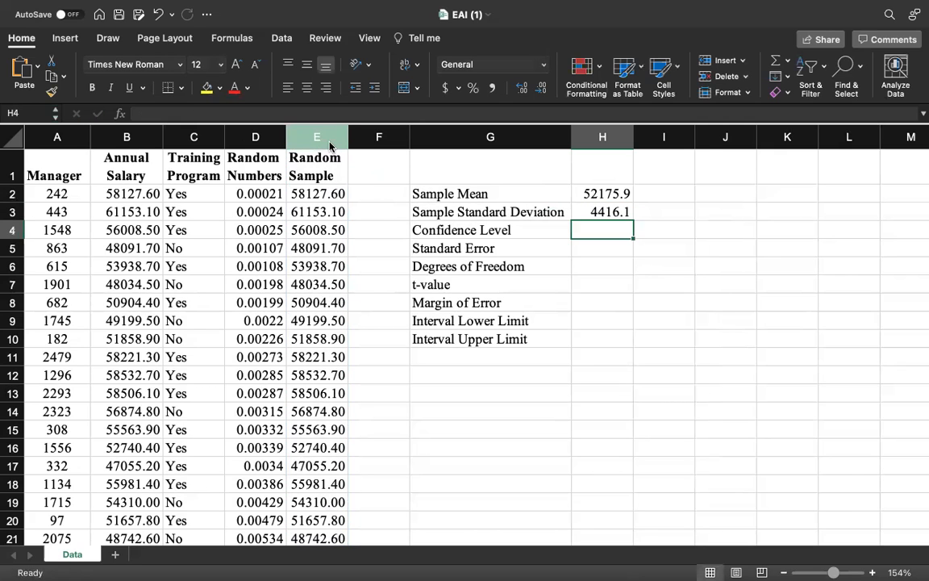
text(0.9)
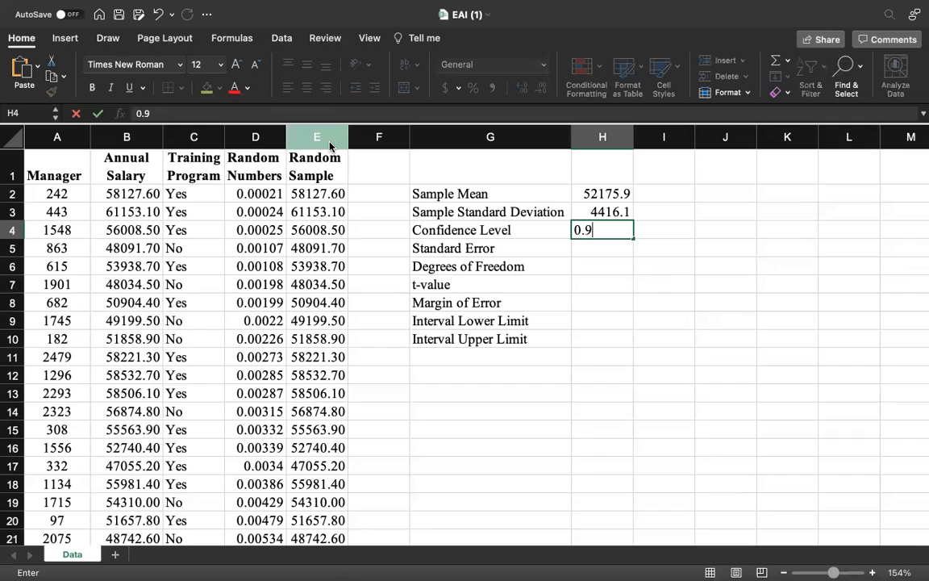
key(Return)
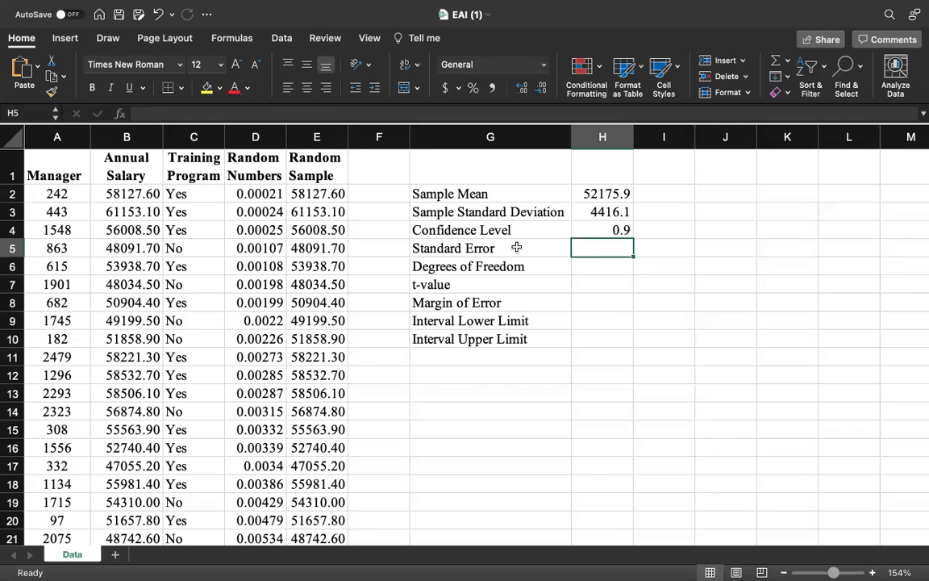
- Calculate the Standard Error in H5 with the formula =H3/sqrt(count(E:E))
text(=)
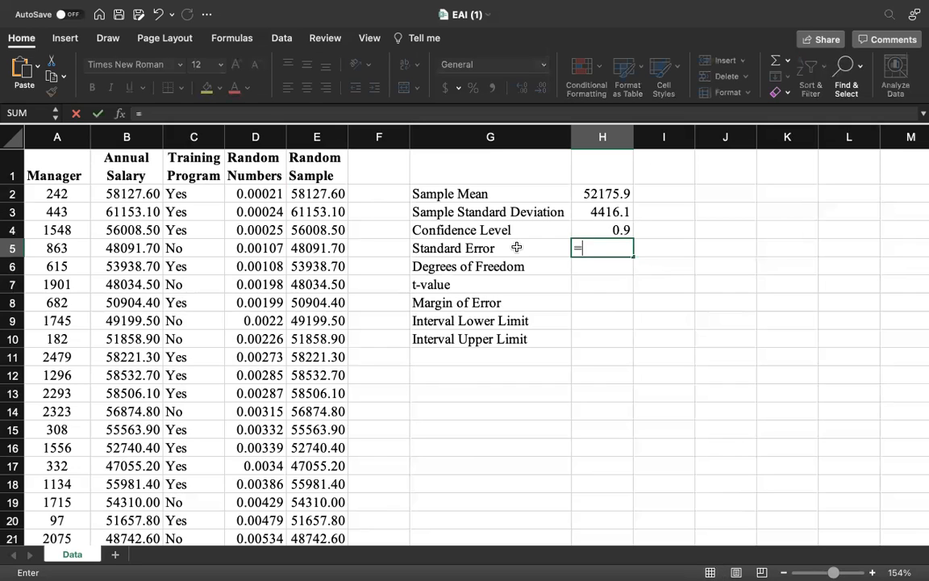
click(585, 218)
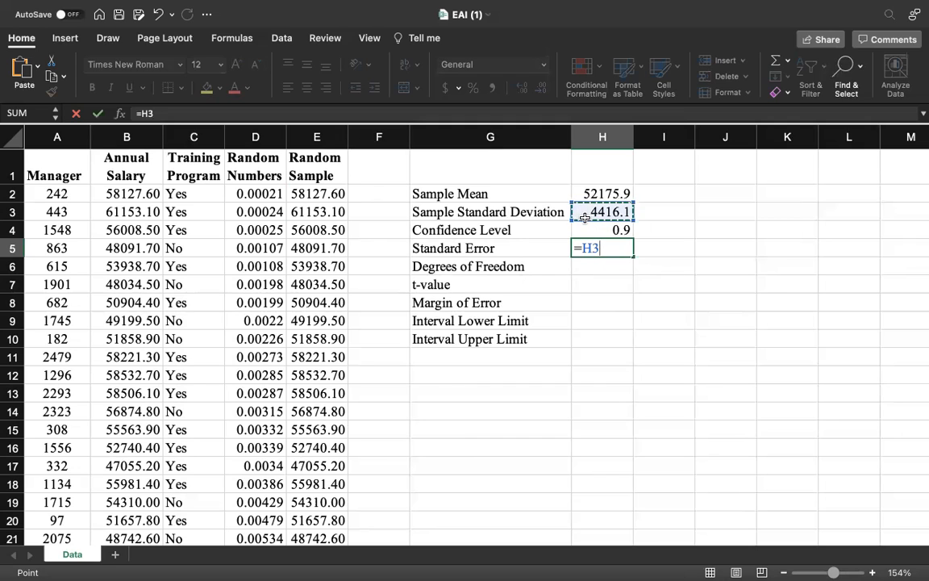
text(/sqrt()
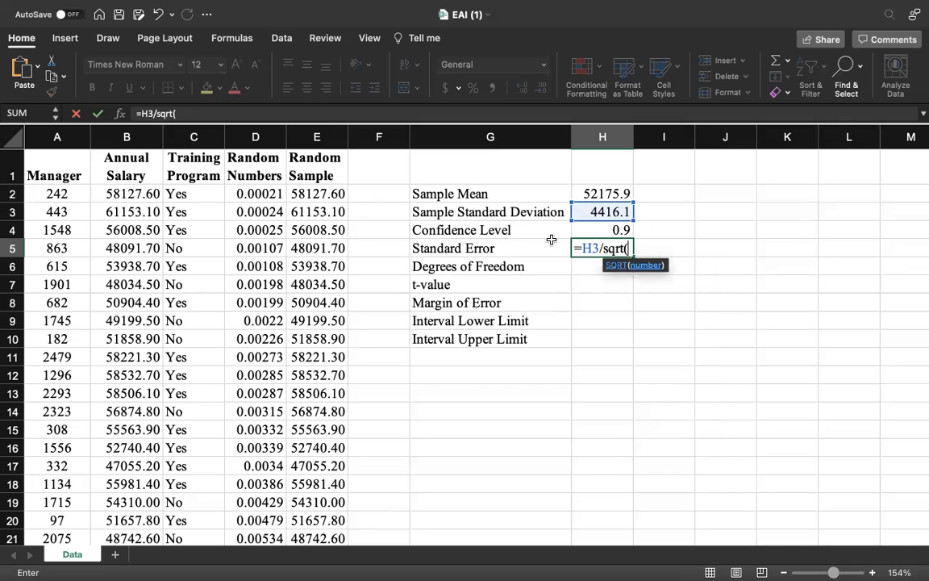
text(count()
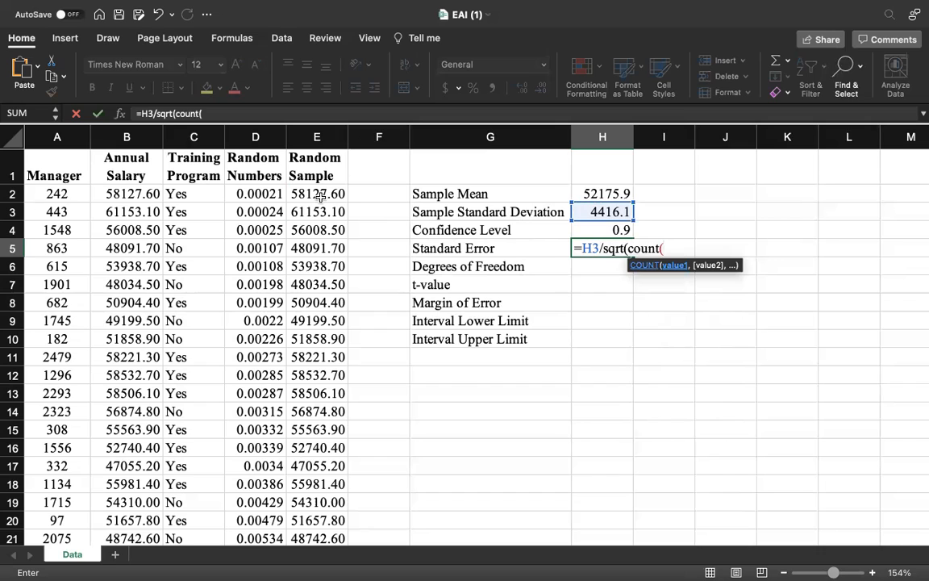
click(323, 141)
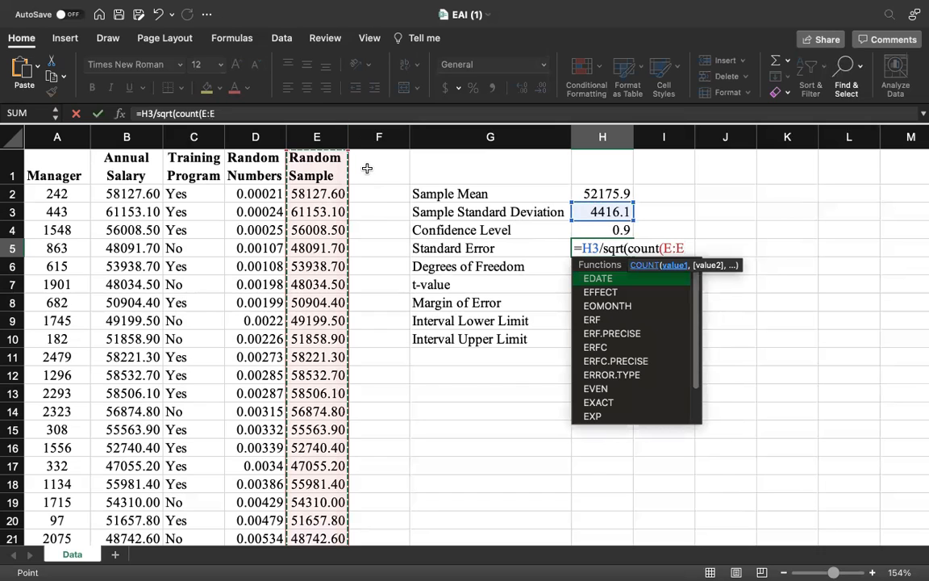
text()))
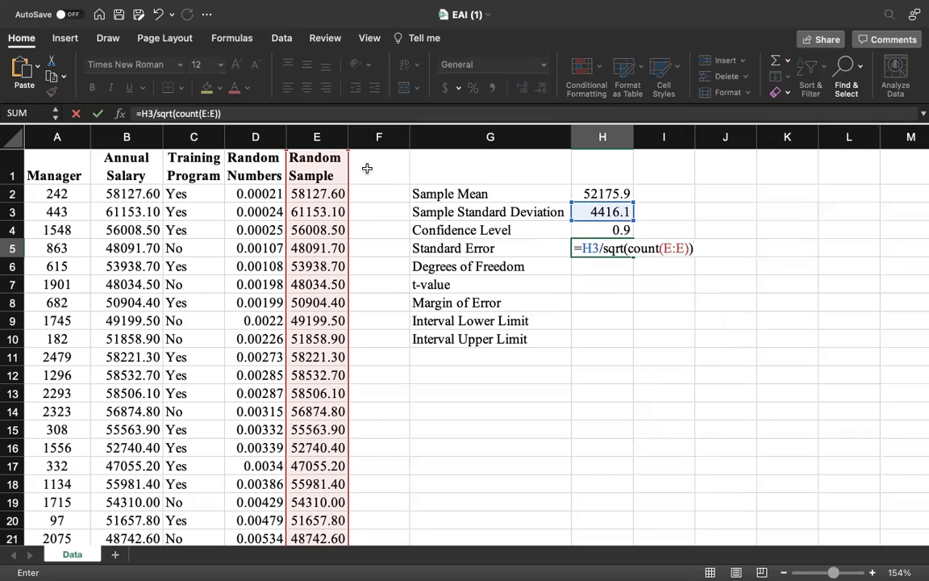
key(Return)
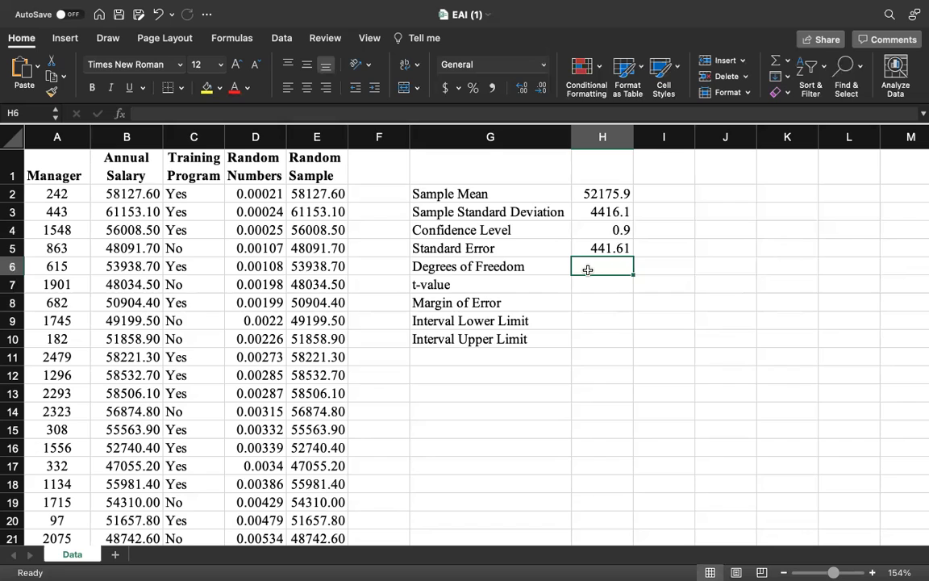
- Calculate the Degrees of Freedom in H6 with the formula =COUNT(E:E)-1
text(=)
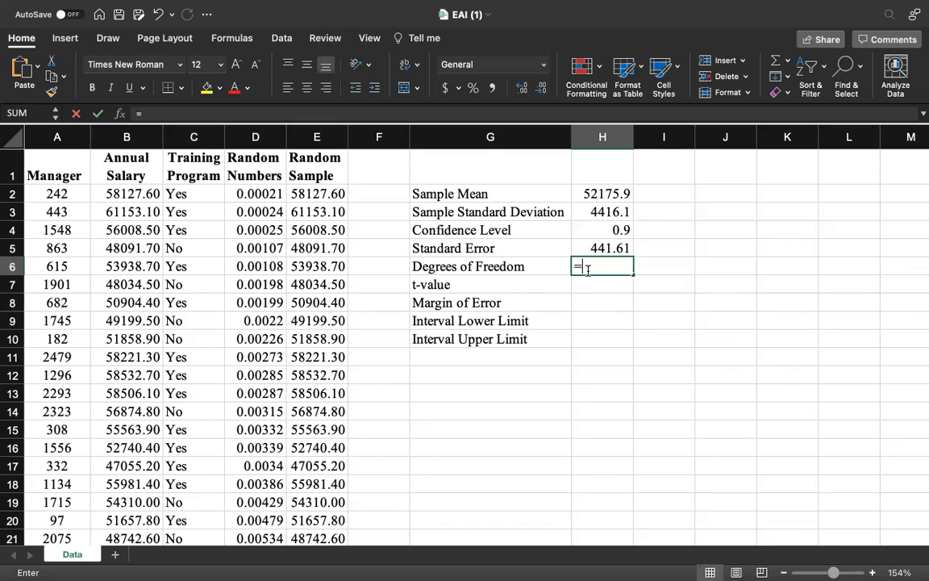
text(count()
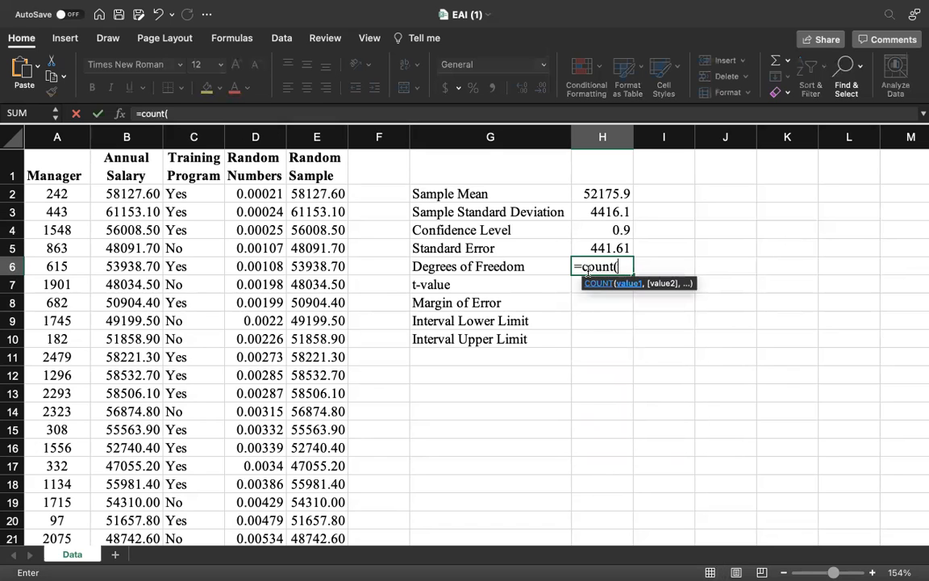
click(322, 140)
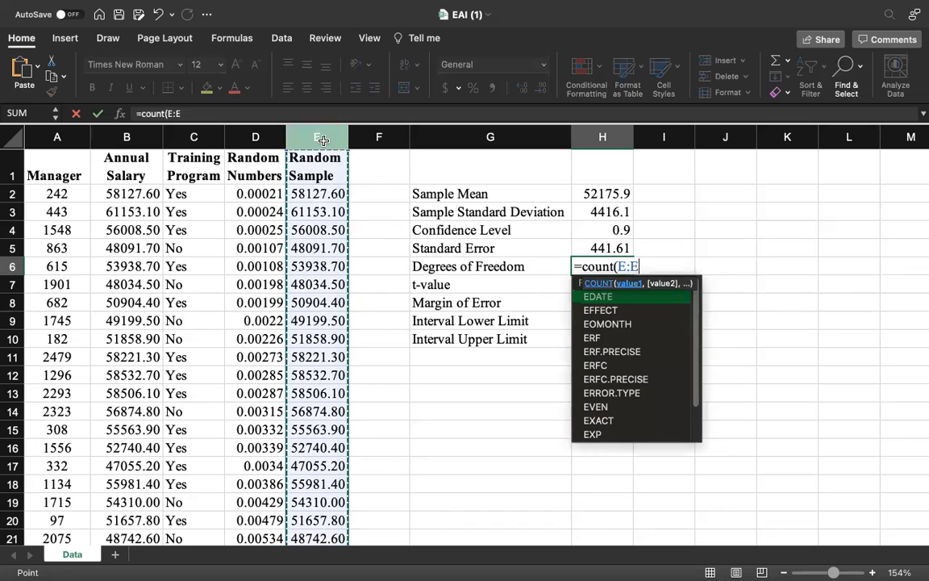
text())
key(Return)
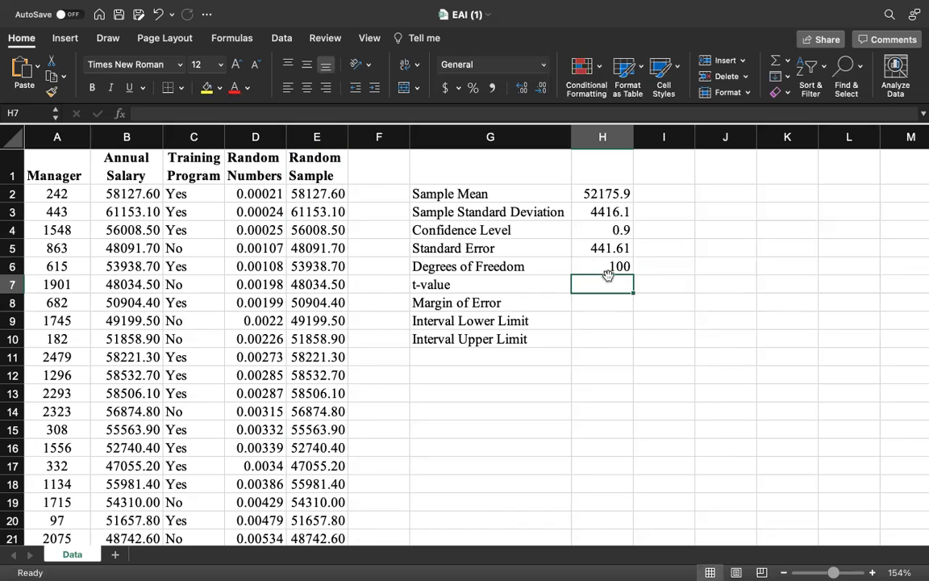
key(Up)
key(Up)
key(Up)
key(Up)
key(Up)
double_click(610, 268)
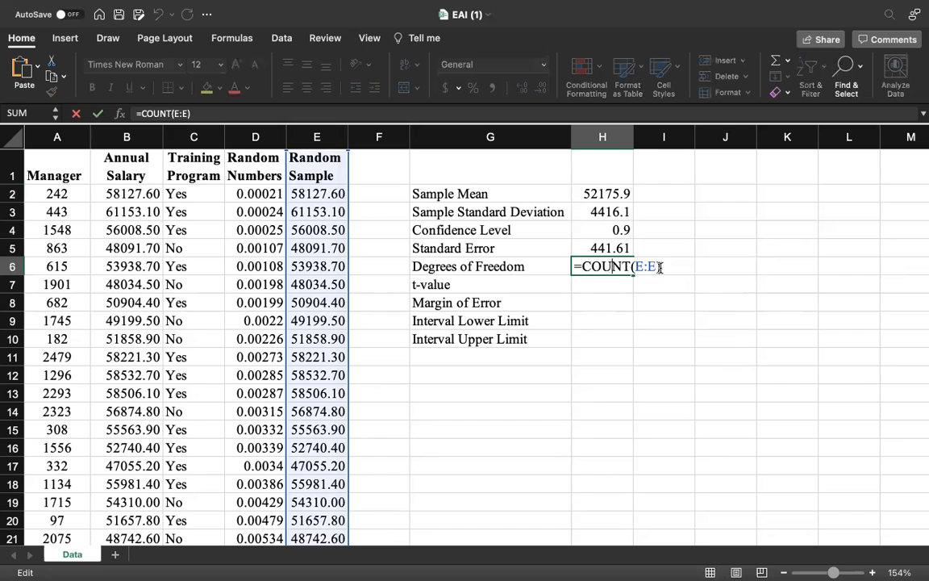
text(-1)
key(Return)
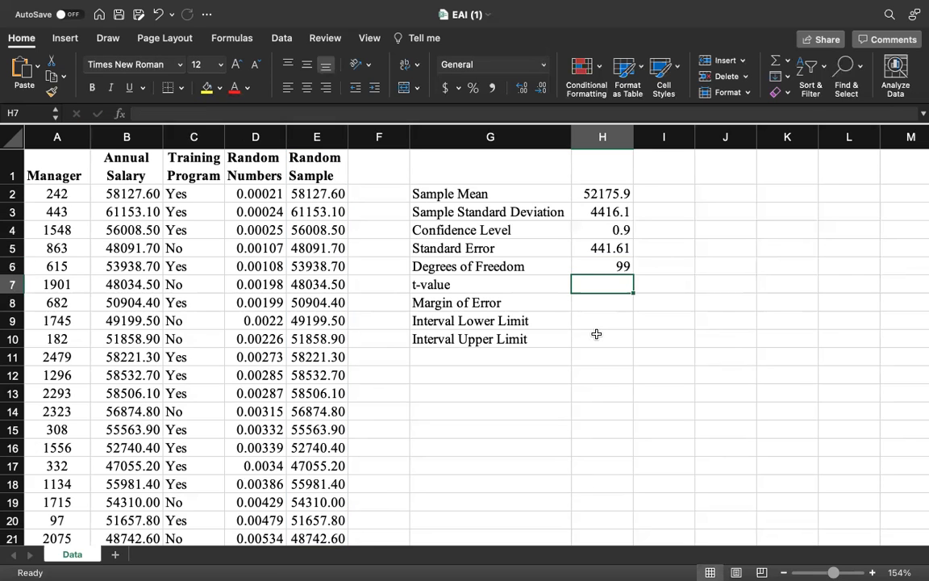
- Calculate the t-value in H7 with the formula =t.inv.2t(1-H4,H6)
text(=)
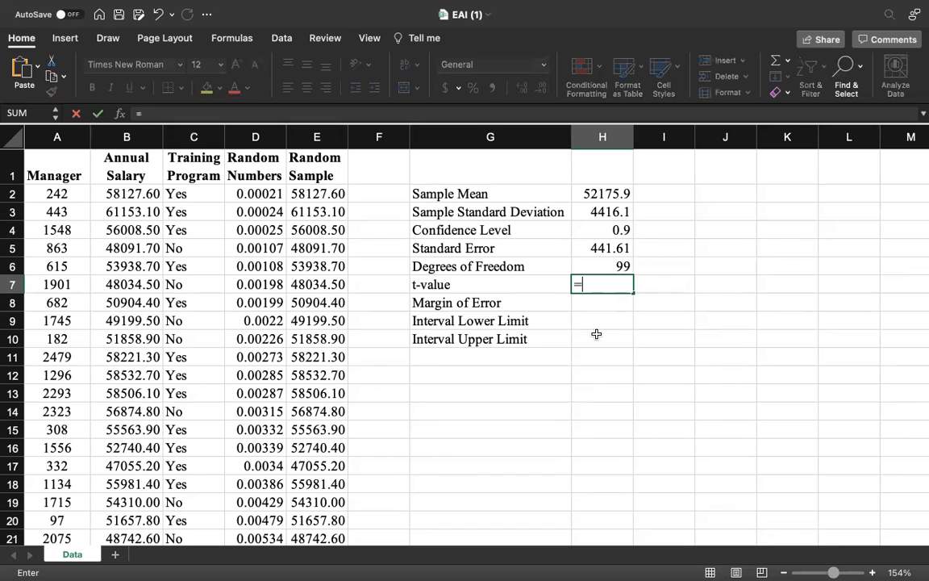
text(t)
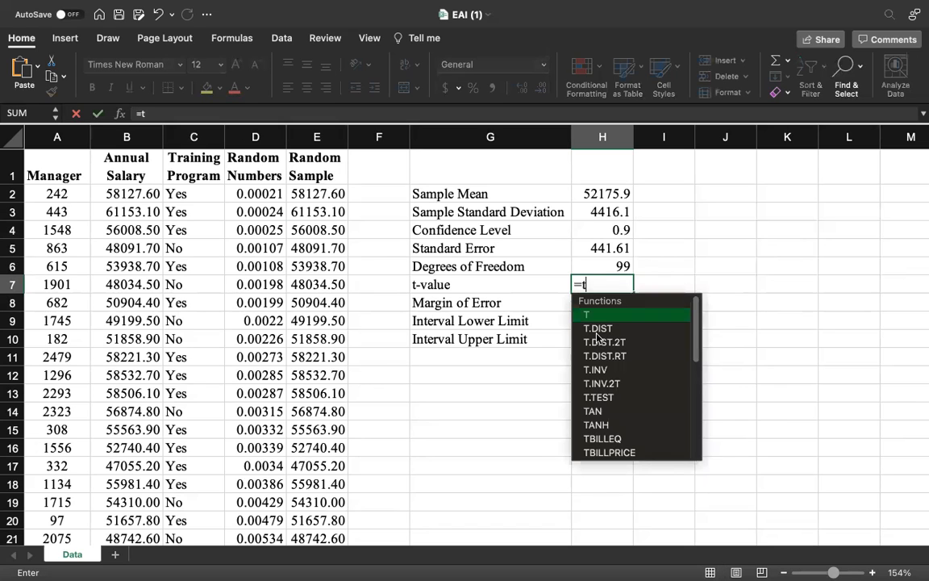
text(.inv.2t()
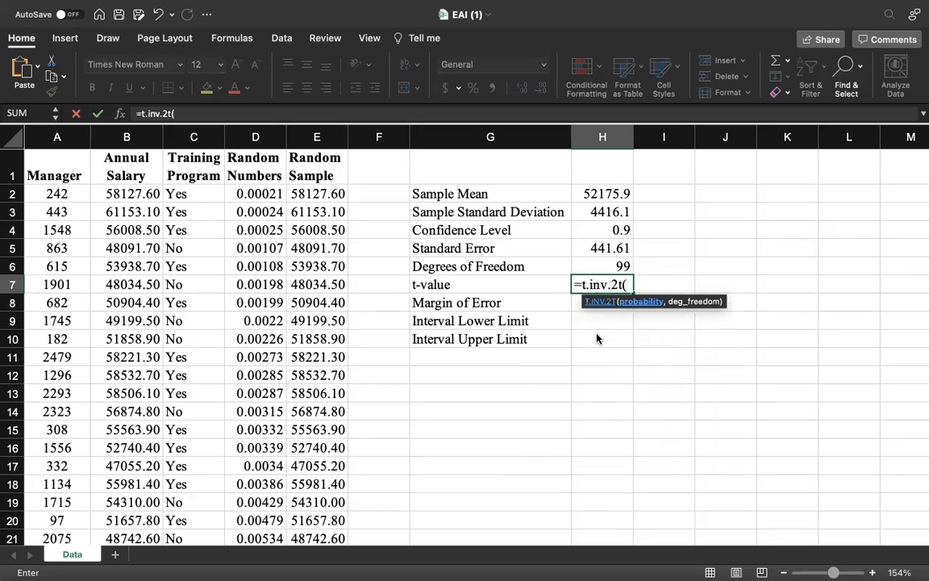
text(1-)
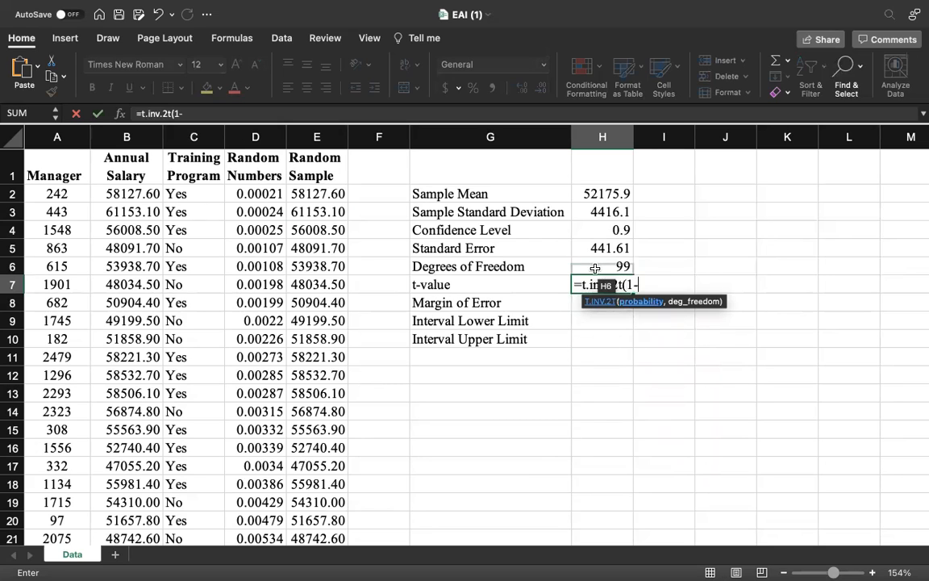
click(597, 230)
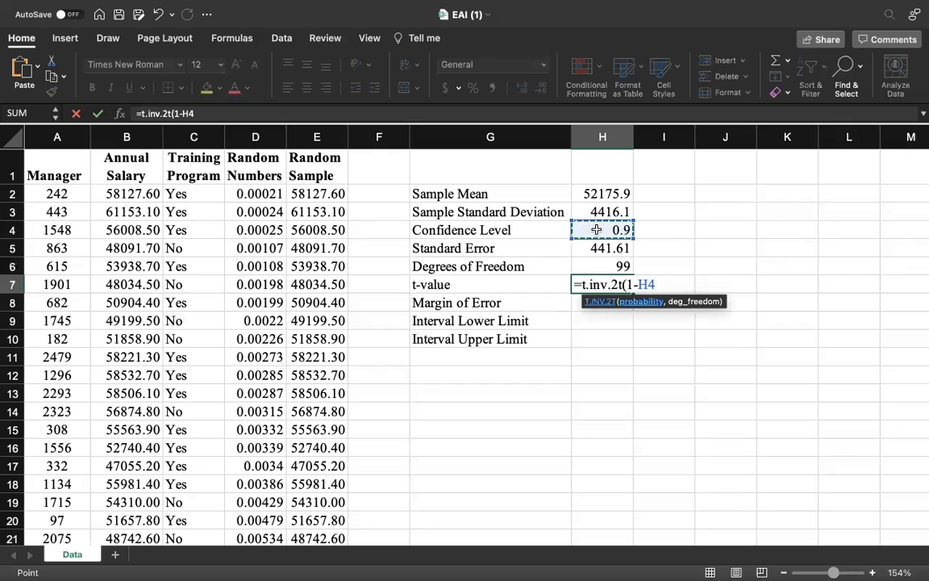
text(,)
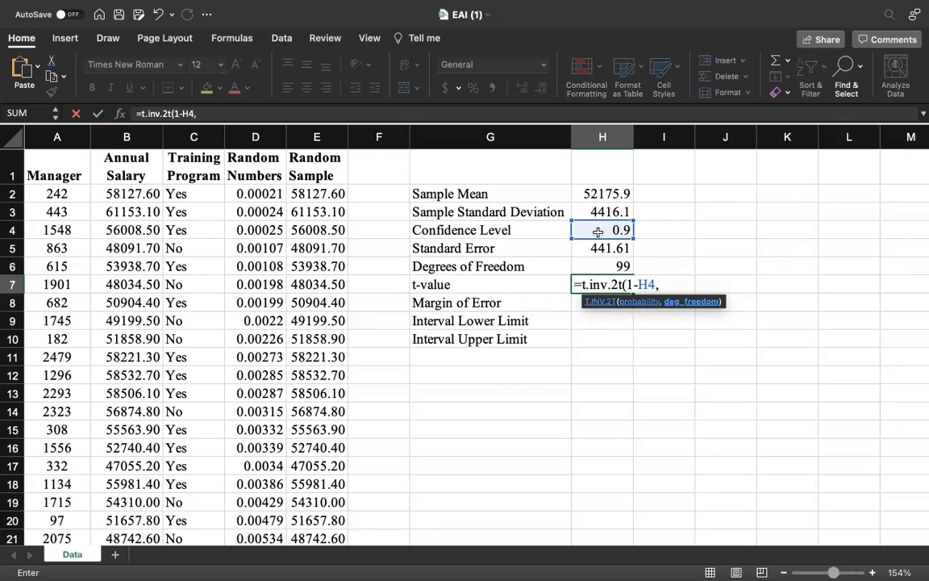
click(608, 266)
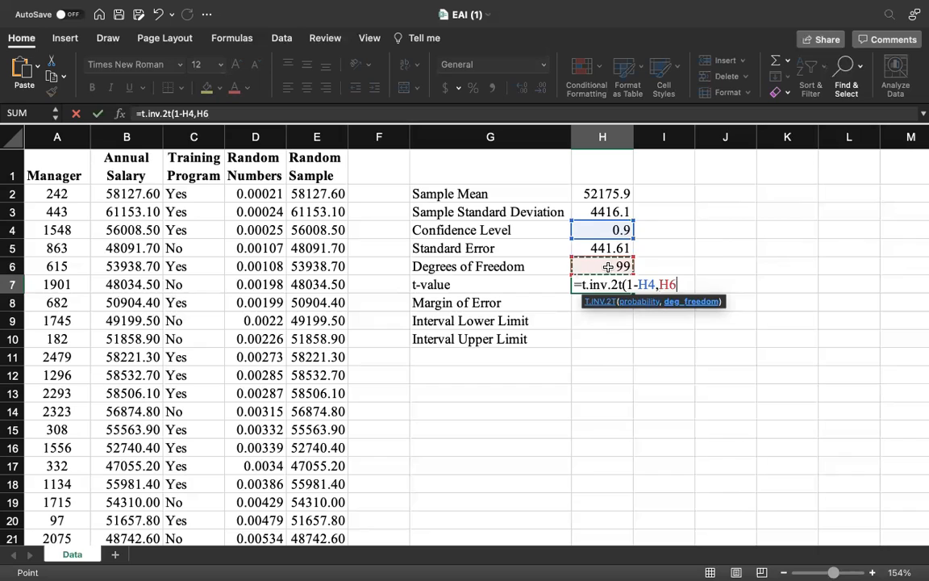
text())
key(Return)
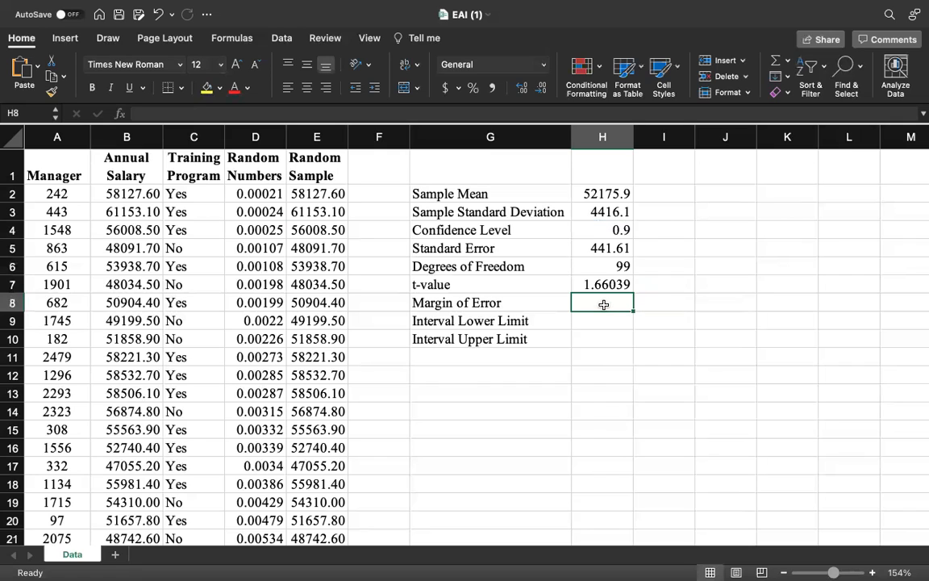
- Set the Confidence Level in H4 to 0.95 to test its effect on the t-value
click(624, 232)
double_click(623, 232)
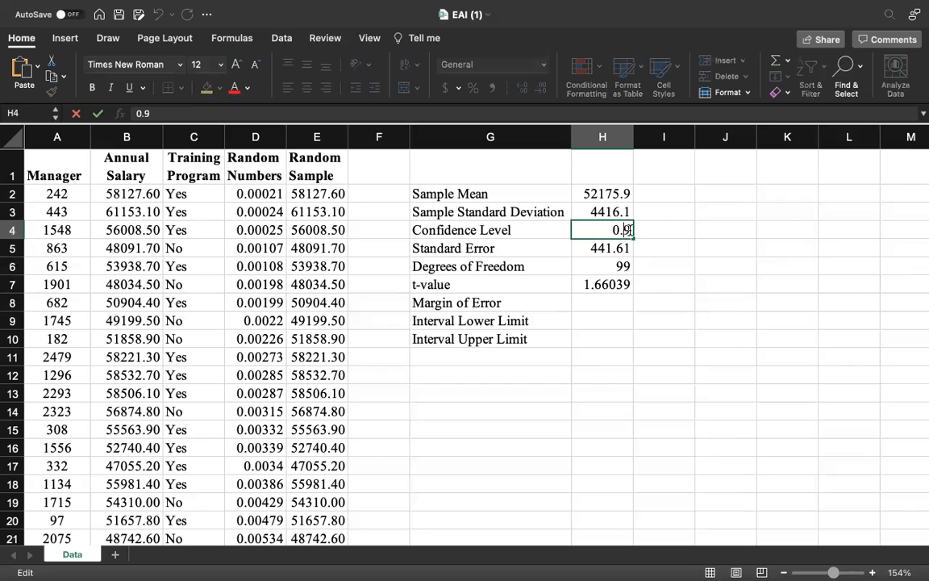
text(5)
key(Return)
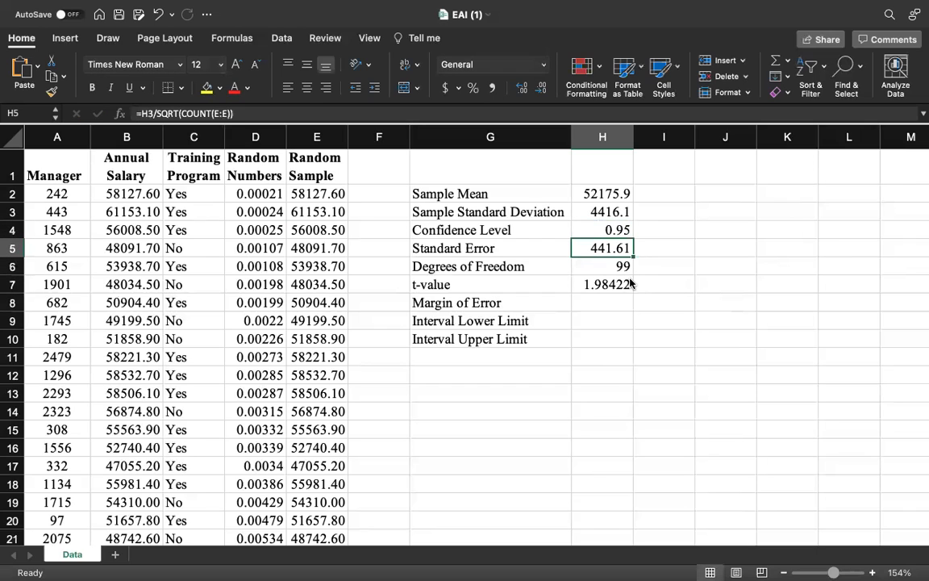
- Examine the t-value formula in H7 and the cells it references
click(604, 284)
double_click(622, 284)
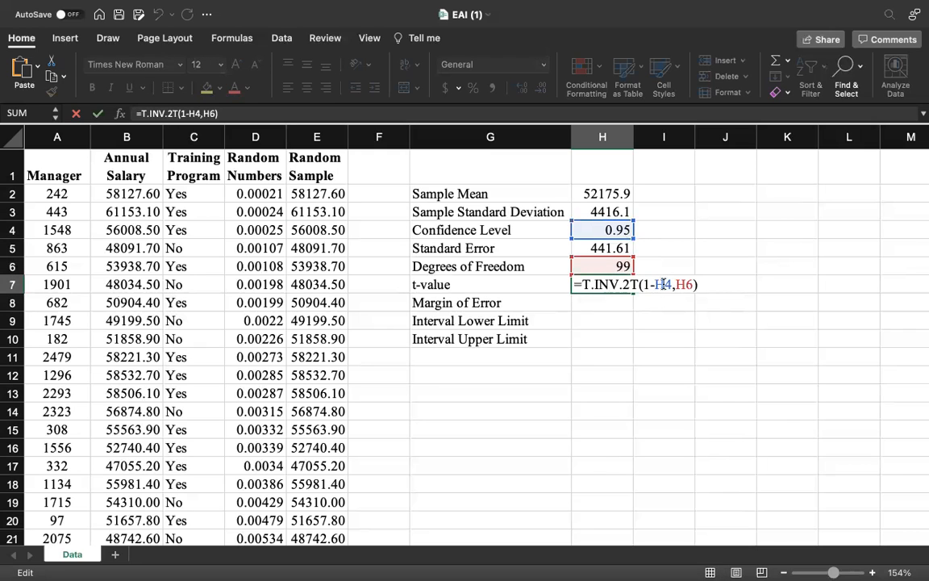
key(Return)
double_click(604, 284)
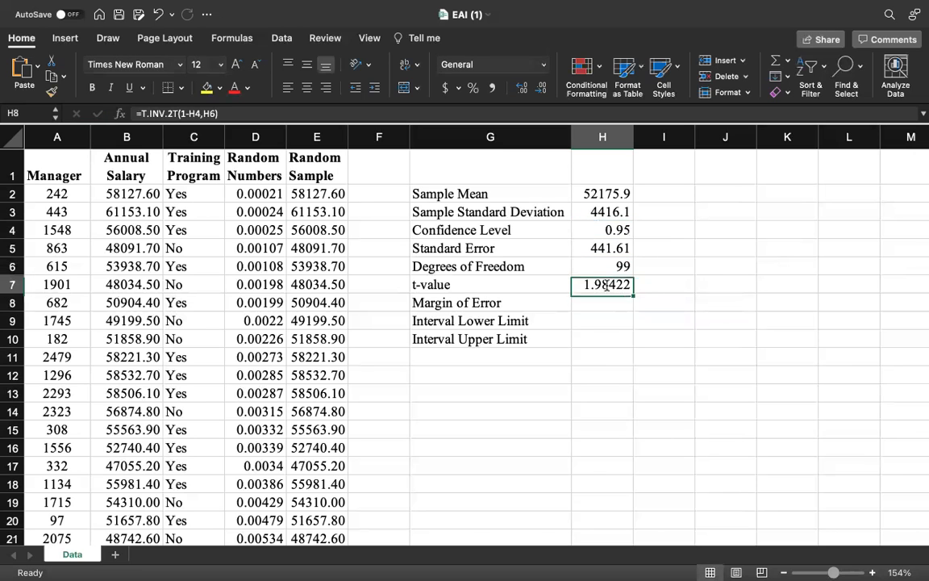
- Restore the Confidence Level in H4 to 0.9
click(626, 230)
double_click(627, 231)
key(BackSpace)
key(Return)
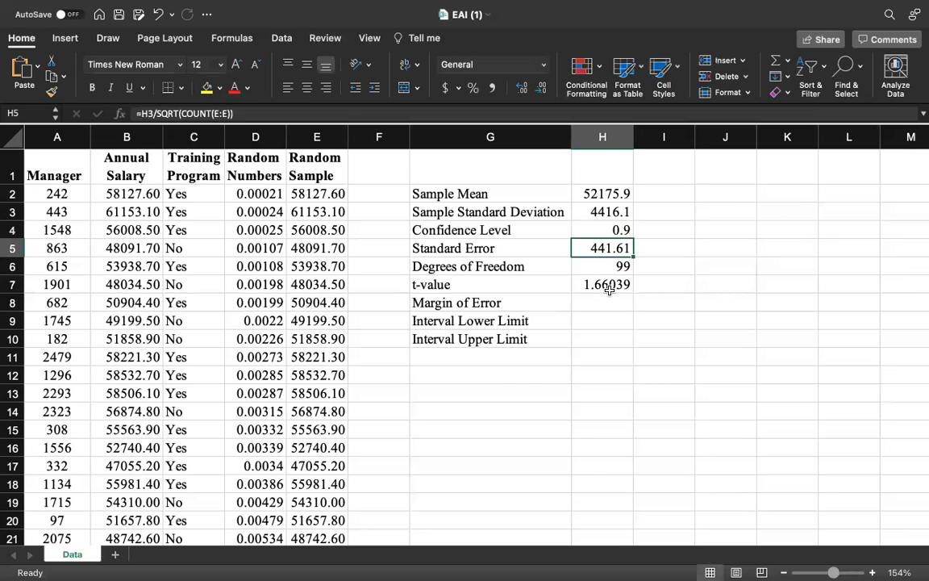
- Calculate the Margin of Error in H8 by multiplying the t-value by the Standard Error with =H7*H5
click(588, 306)
text(=)
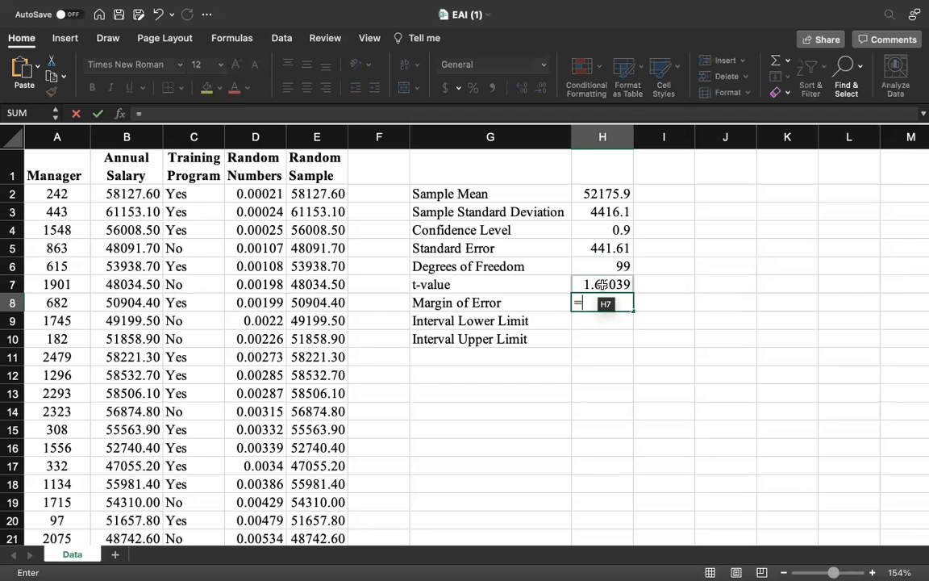
click(603, 285)
text(*)
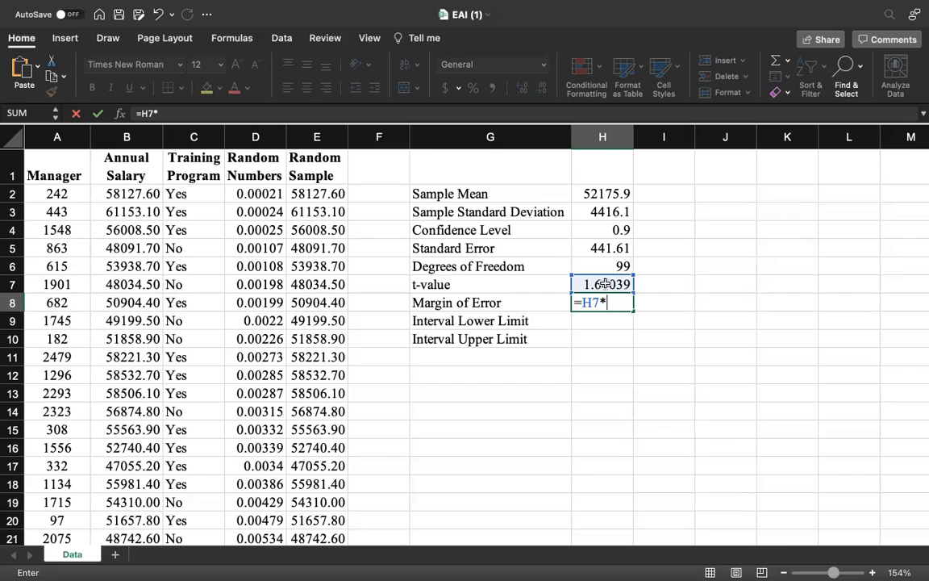
click(602, 249)
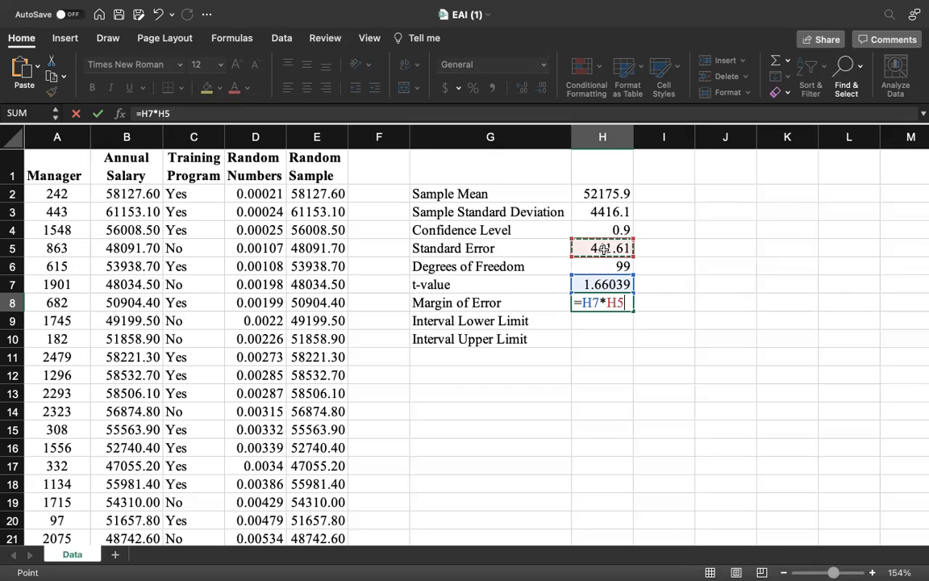
key(Return)
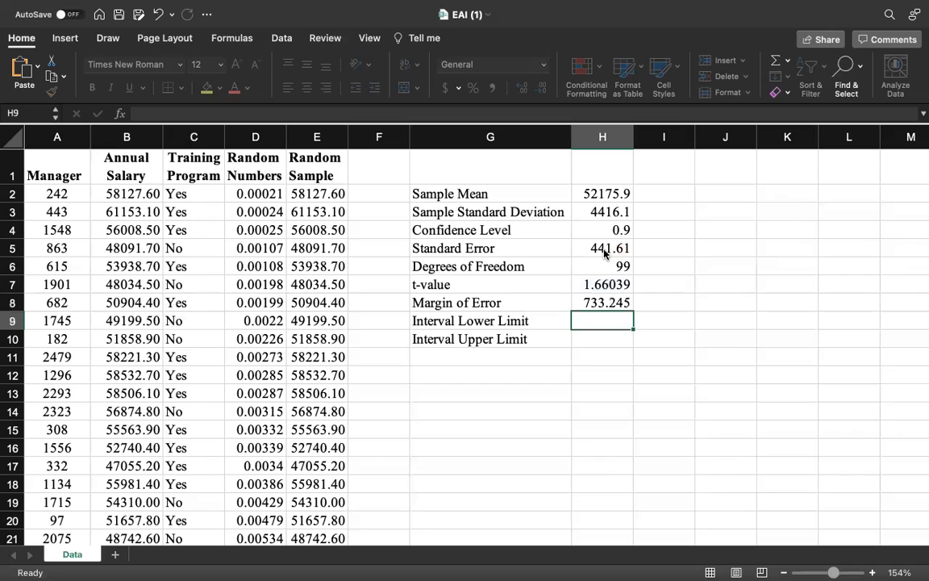
- Calculate the Interval Lower Limit in H9 with the formula =H2-H8
text(=)
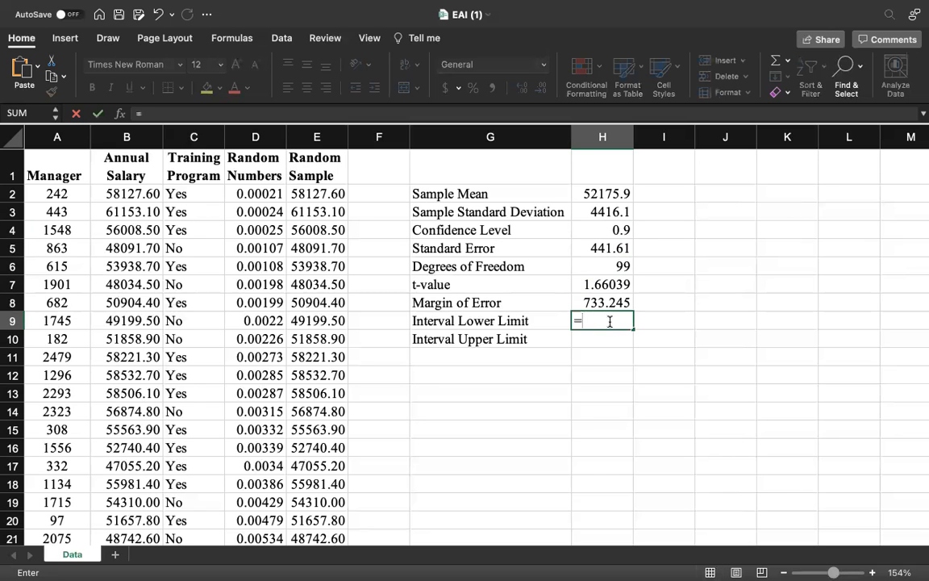
click(605, 194)
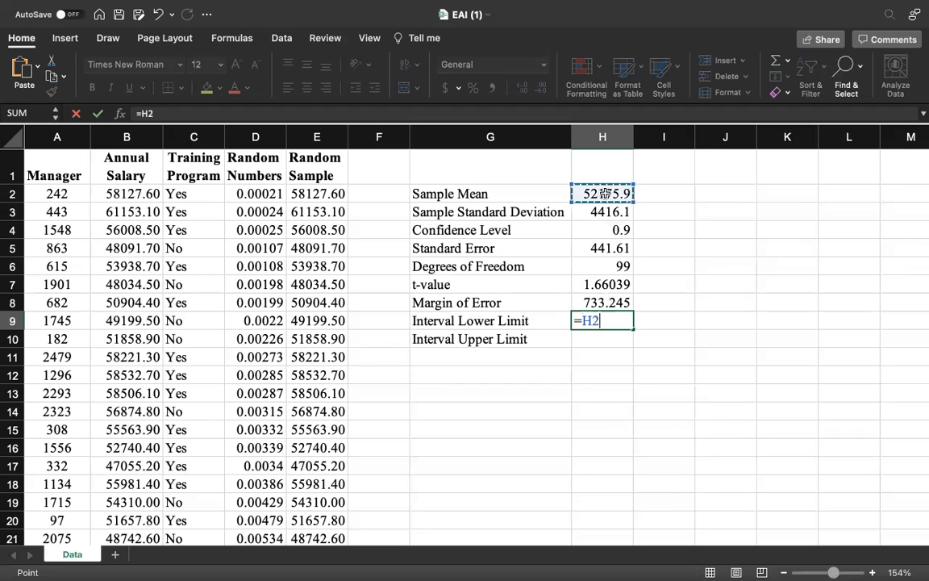
text(-)
click(609, 305)
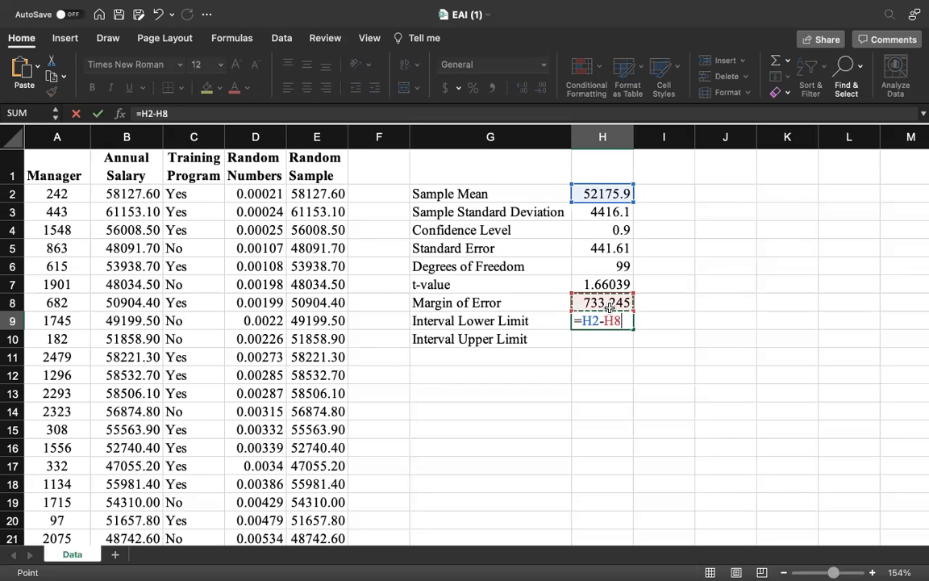
key(Return)
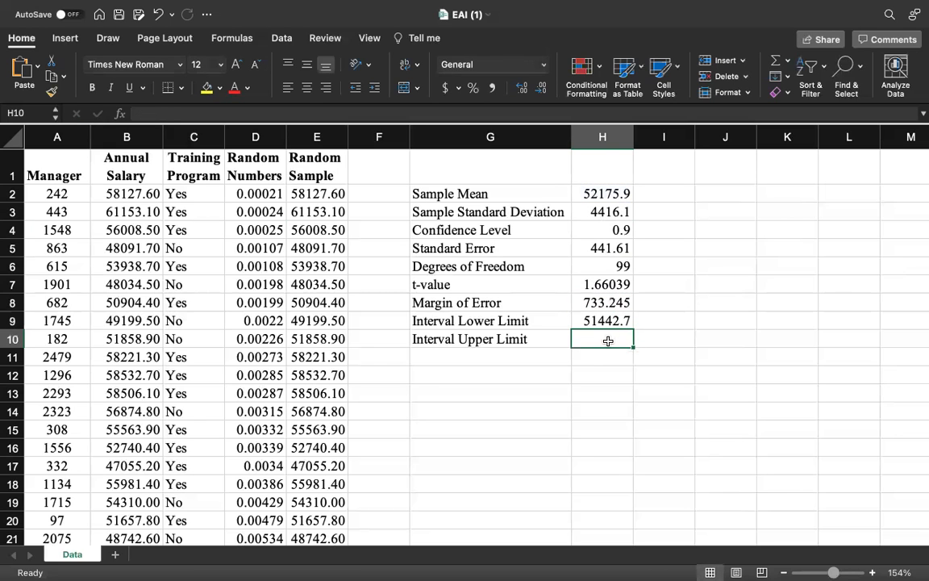
- Calculate the Interval Upper Limit in H10 with =H2+H8, and make both interval limits in H9:H10 bold
text(=)
click(609, 193)
text(+)
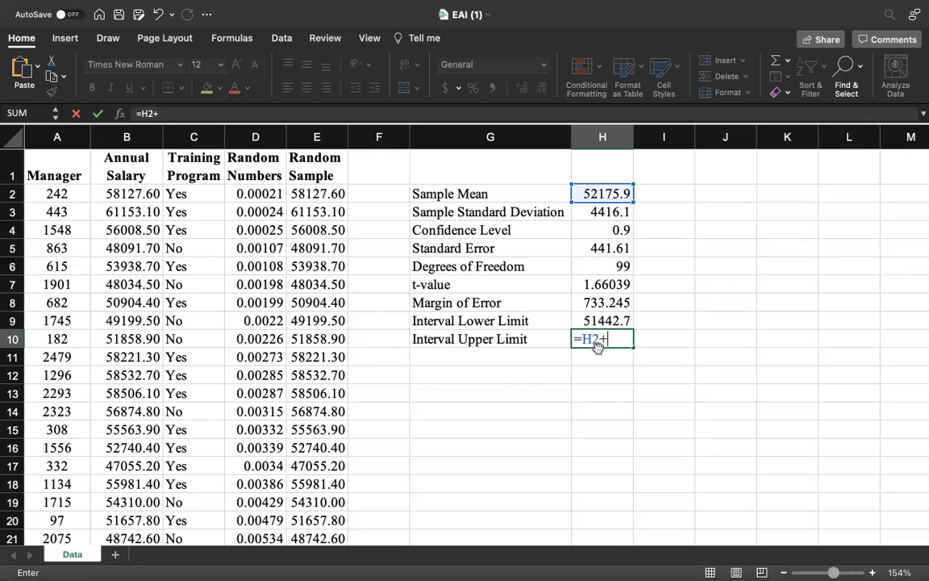
click(612, 305)
key(Return)
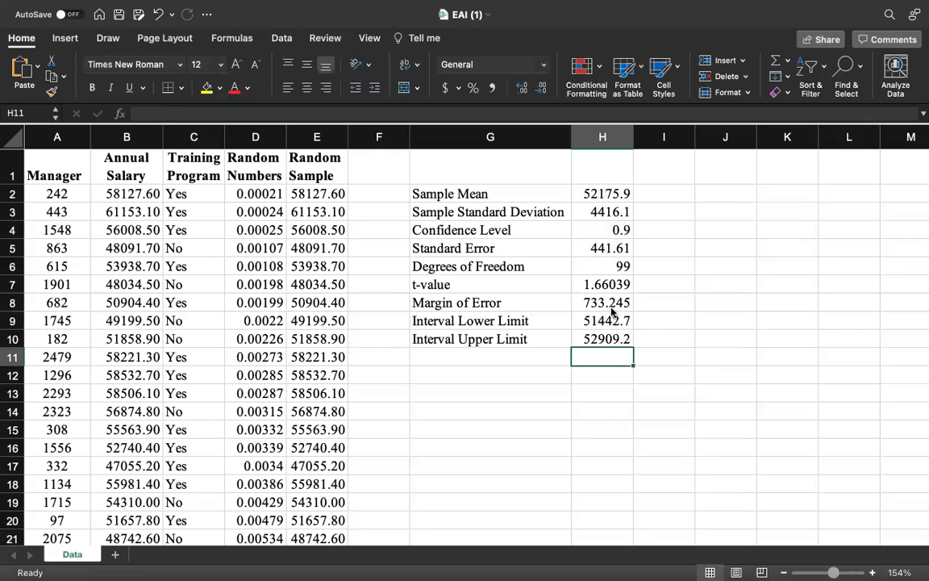
drag(604, 320, 608, 339)
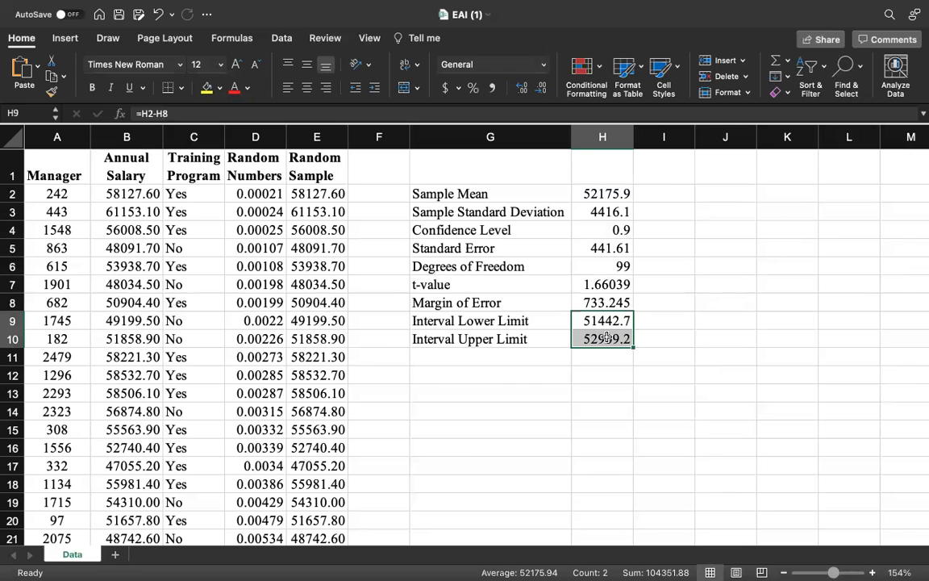
key(super+b)
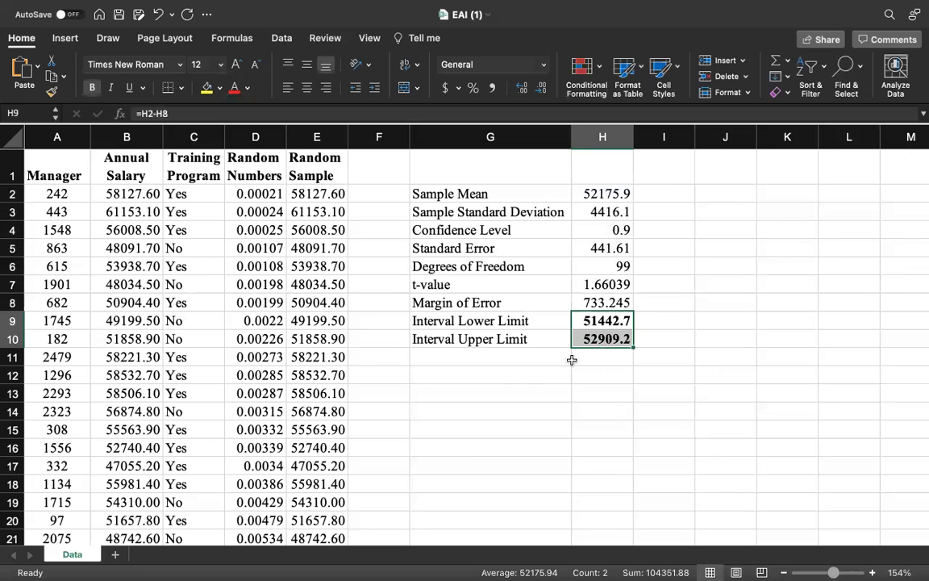